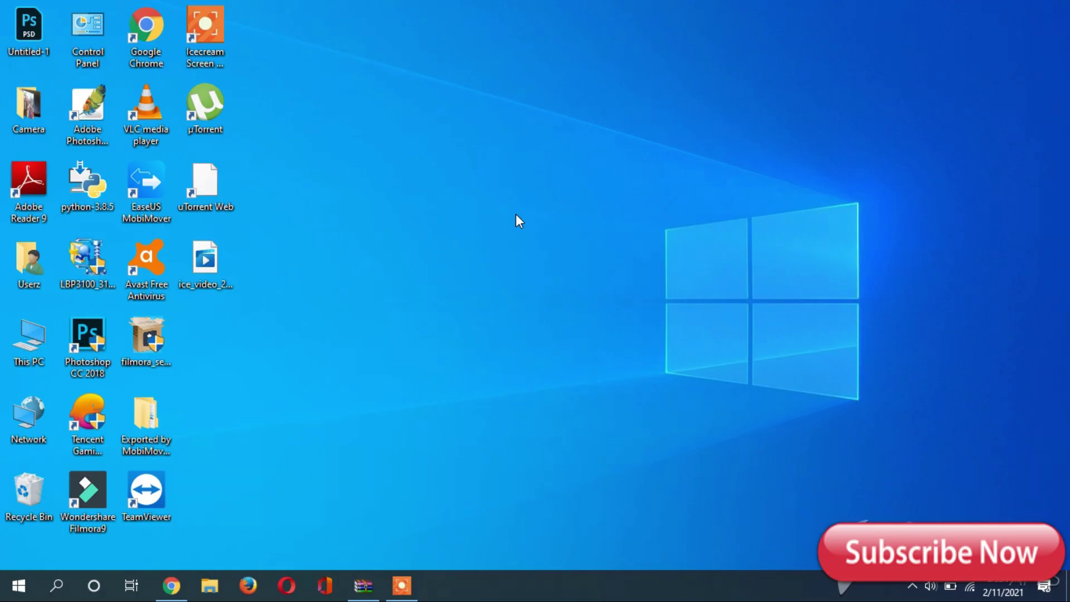
Turn off Show desktop icons so only the wallpaper remains.
{"action": "right_click", "coordinate": [516, 214]}
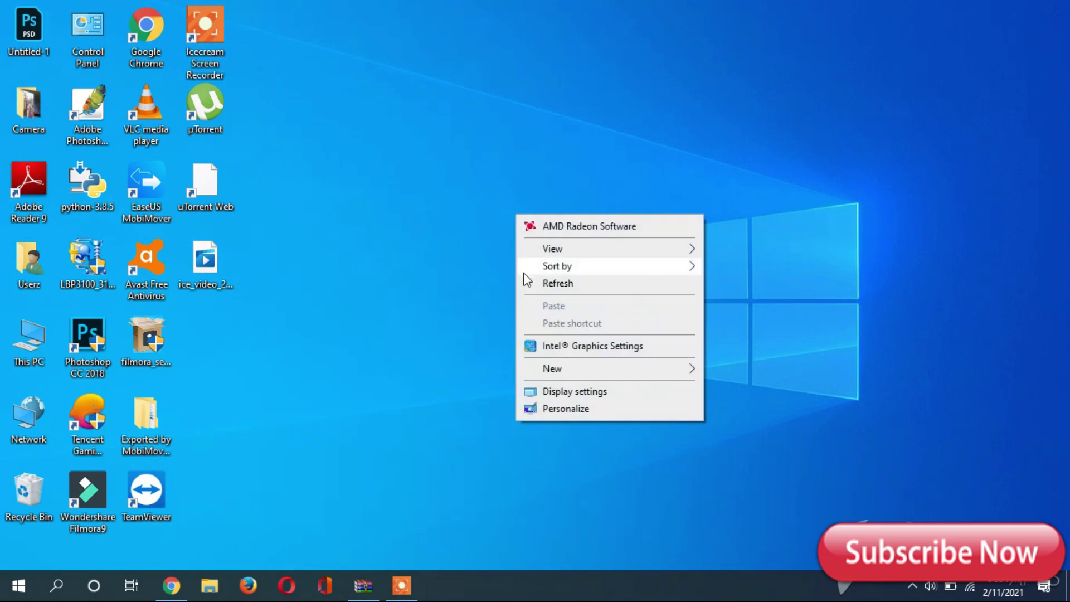
{"action": "mouse_move", "coordinate": [550, 256]}
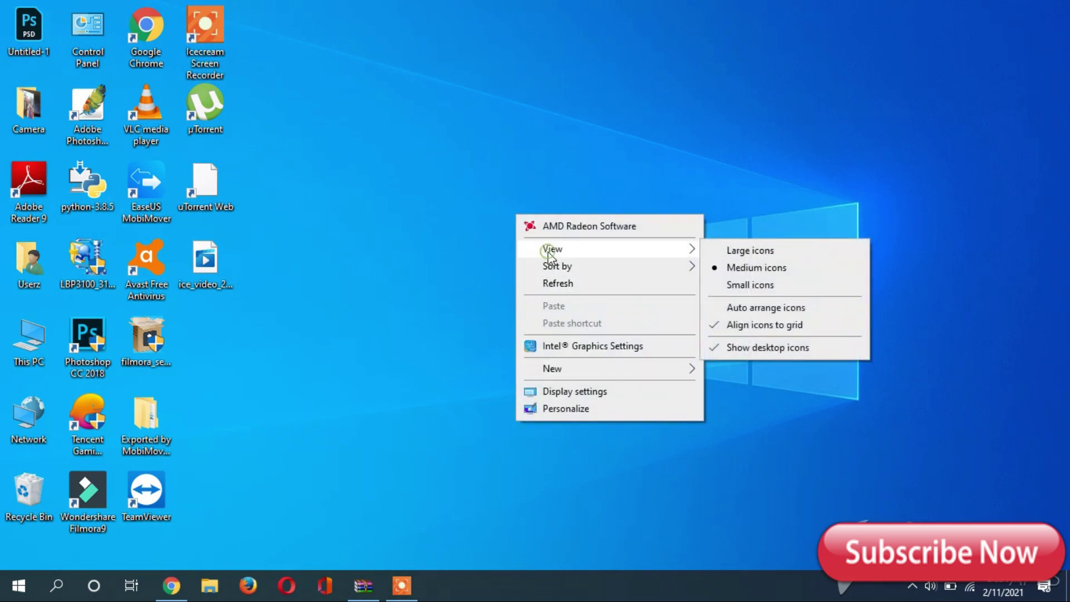
{"action": "left_click", "coordinate": [771, 352]}
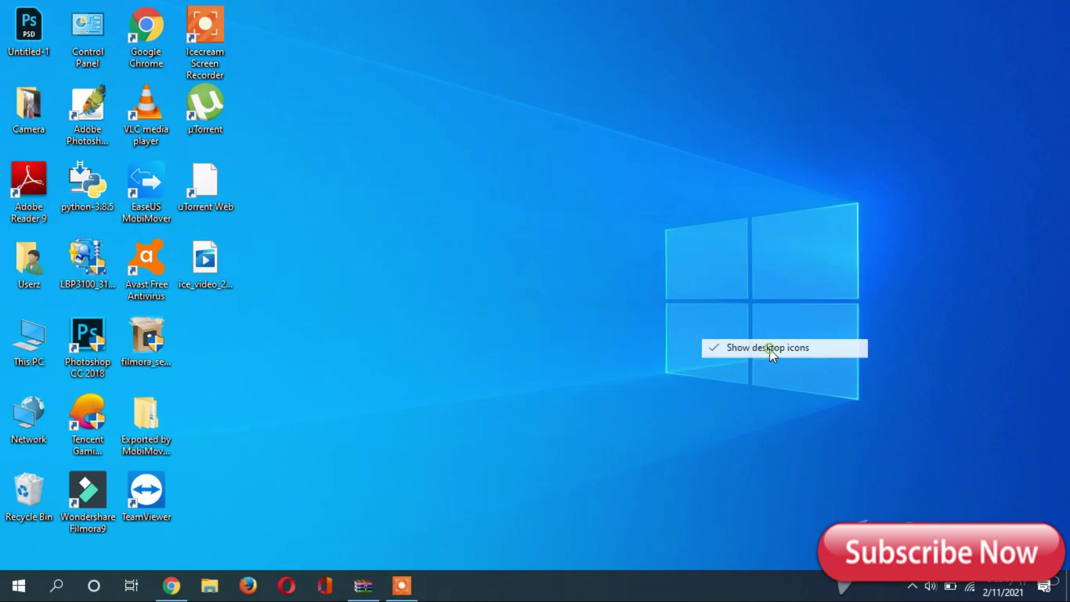
{"action": "right_click", "coordinate": [459, 254]}
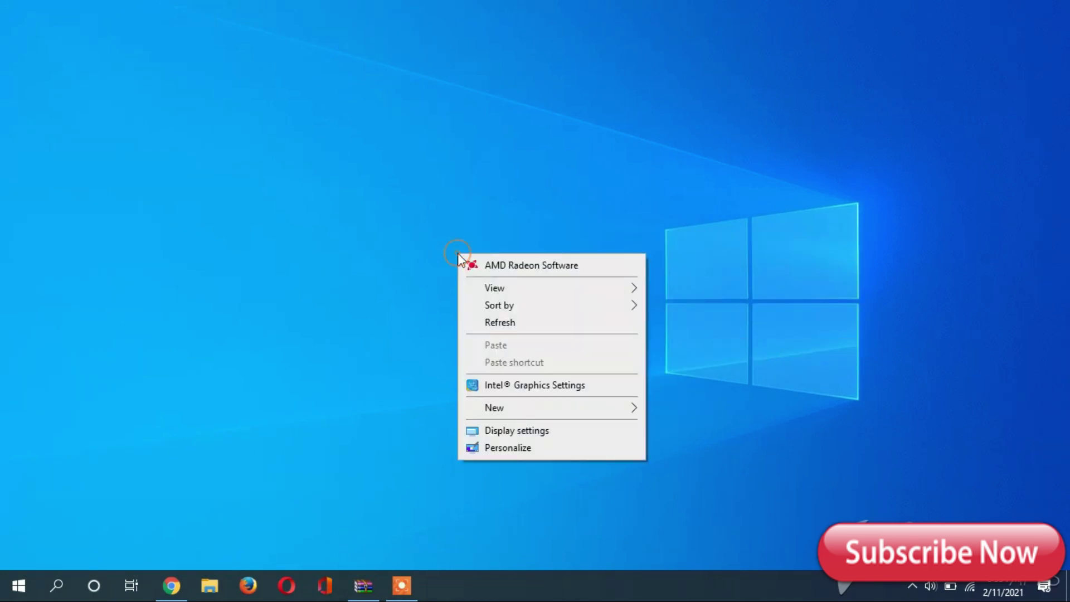
Enable 'Automatically hide the taskbar in desktop mode' in Personalize > Taskbar, then close Settings.
{"action": "left_click", "coordinate": [498, 450]}
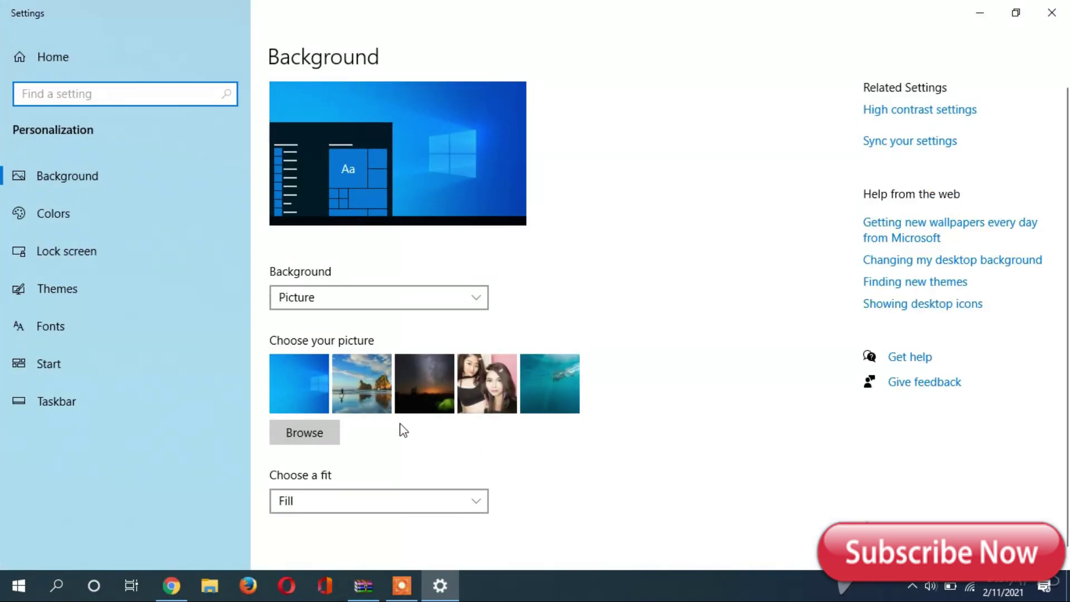
{"action": "left_click", "coordinate": [172, 403]}
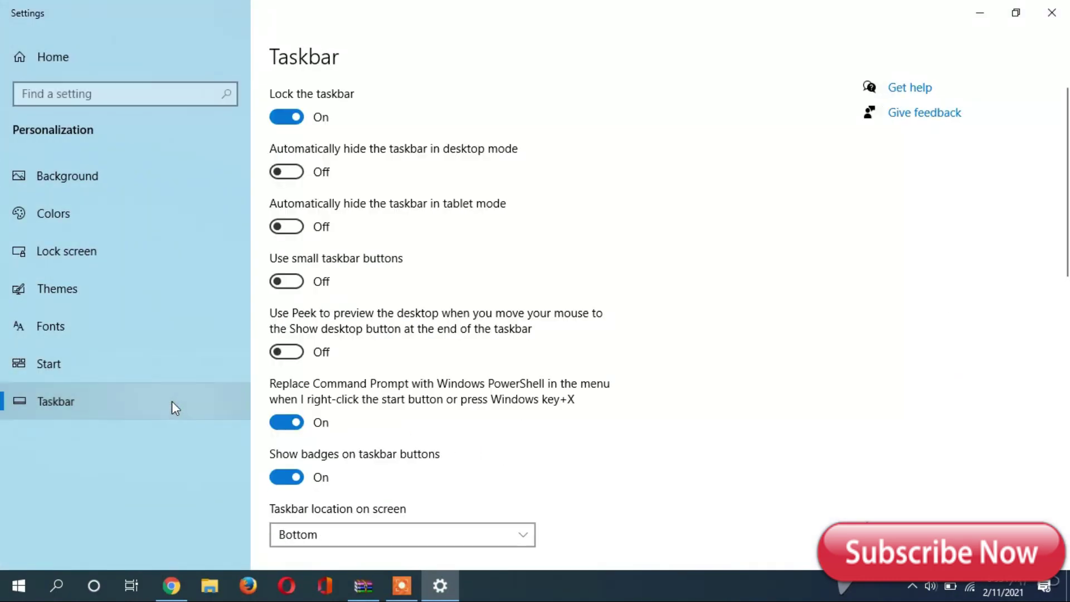
{"action": "left_click", "coordinate": [287, 171]}
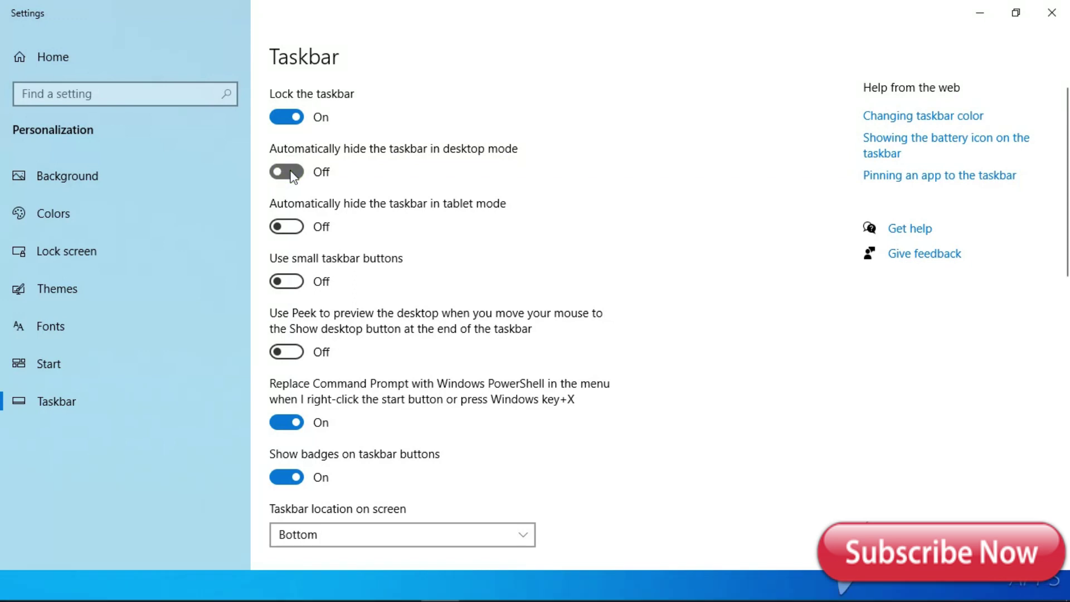
{"action": "left_click", "coordinate": [1066, 19]}
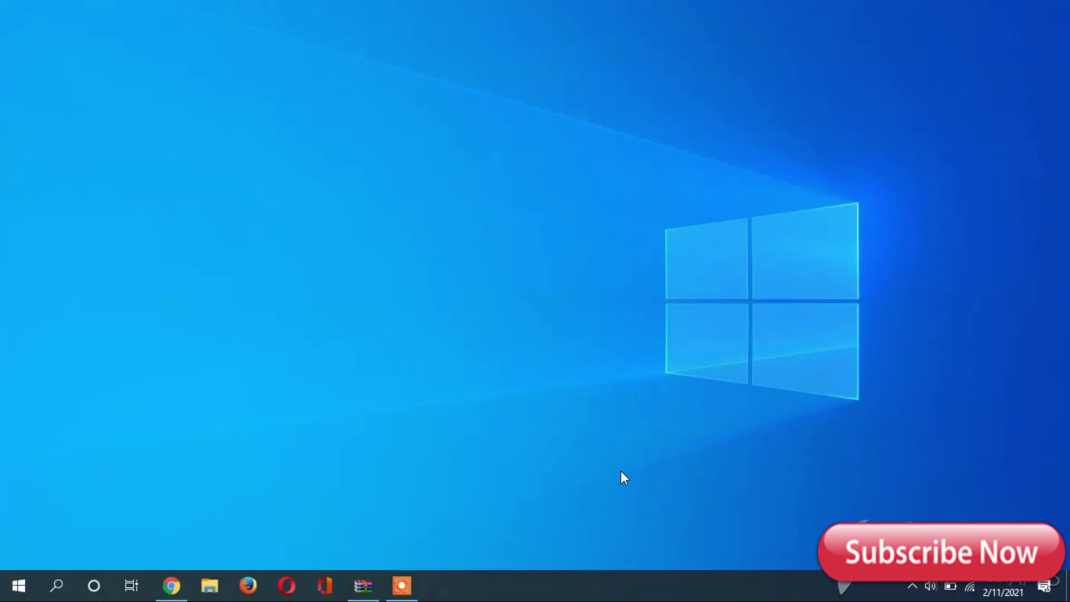
Save the Rainmeter 4.3.1 Final Release installer to the Desktop from rainmeter.net and open it.
{"action": "mouse_move", "coordinate": [187, 587]}
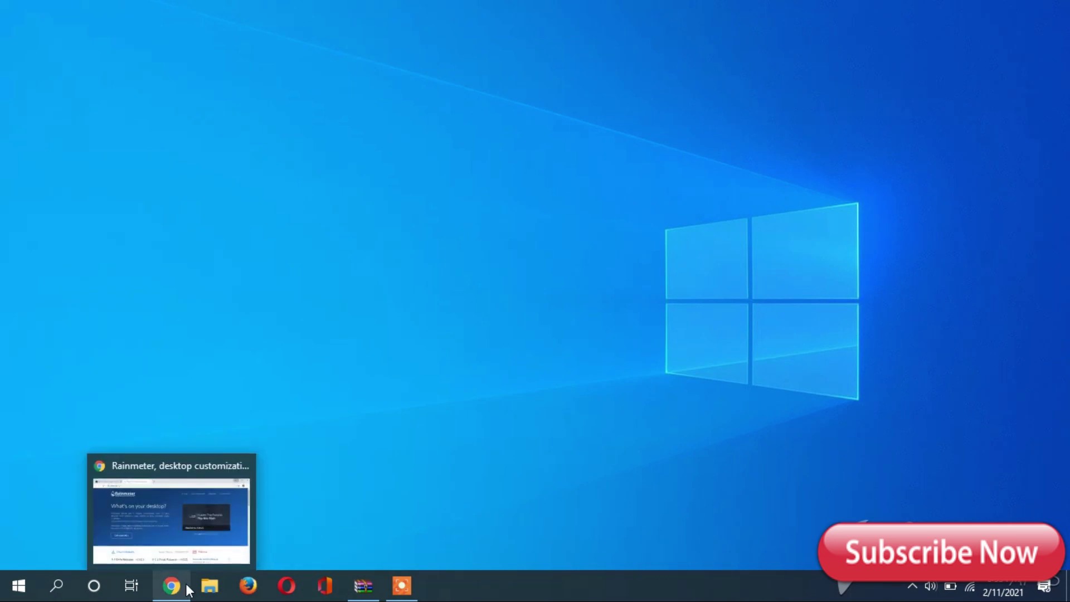
{"action": "left_click", "coordinate": [189, 513]}
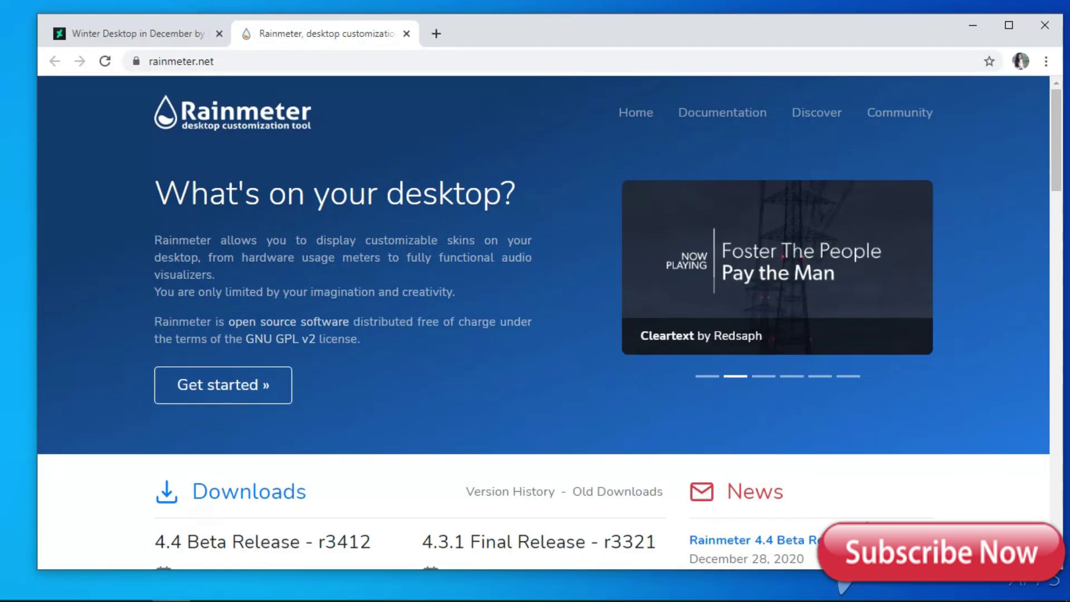
{"action": "scroll", "coordinate": [1063, 569], "scroll_direction": "down", "scroll_amount": 5}
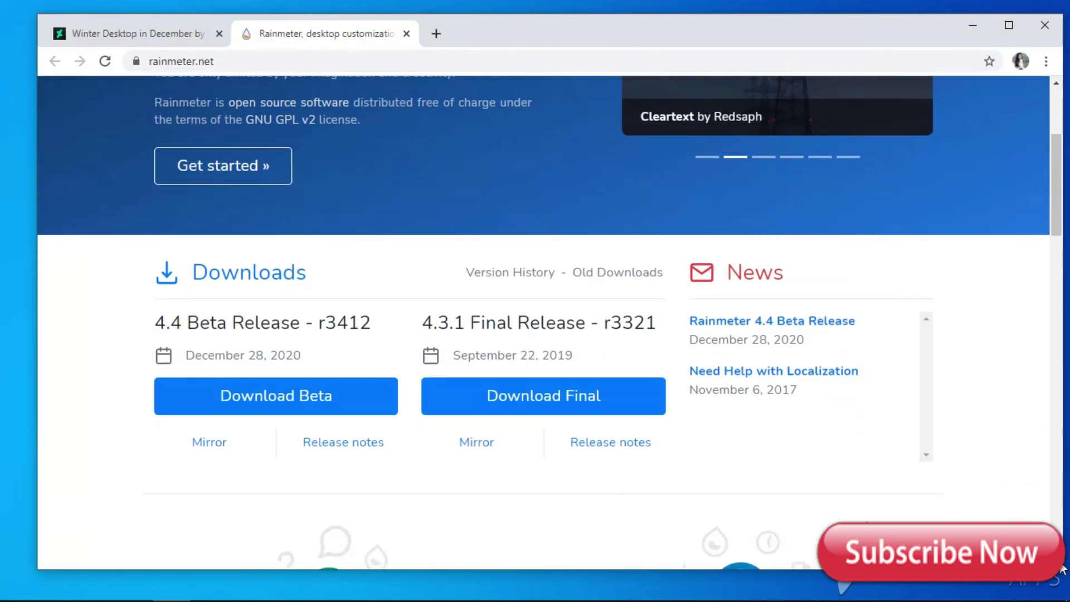
{"action": "left_click", "coordinate": [627, 376]}
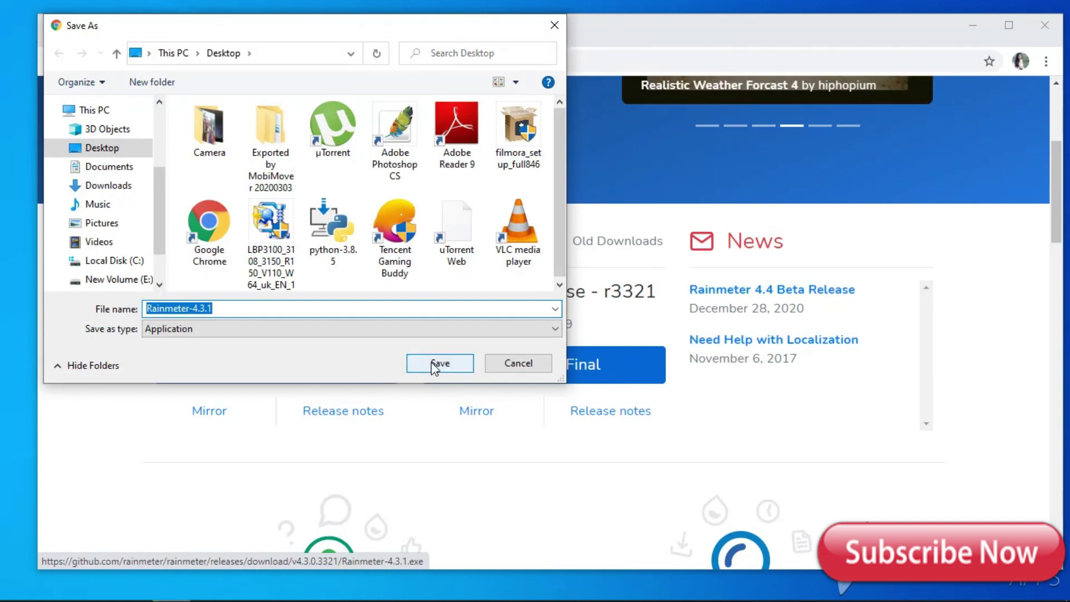
{"action": "left_click", "coordinate": [433, 363]}
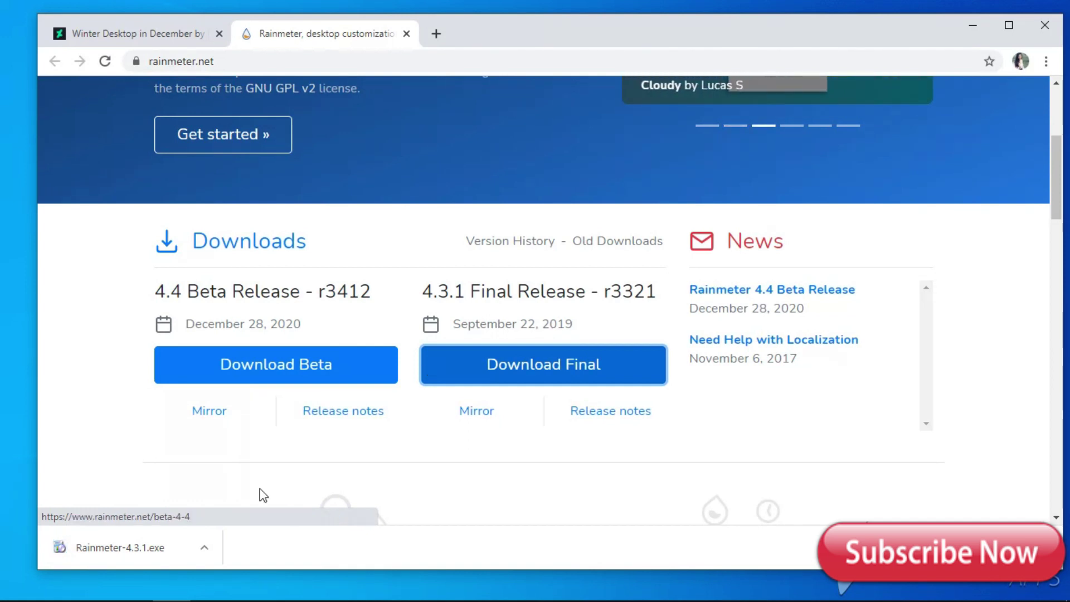
{"action": "left_click", "coordinate": [205, 548]}
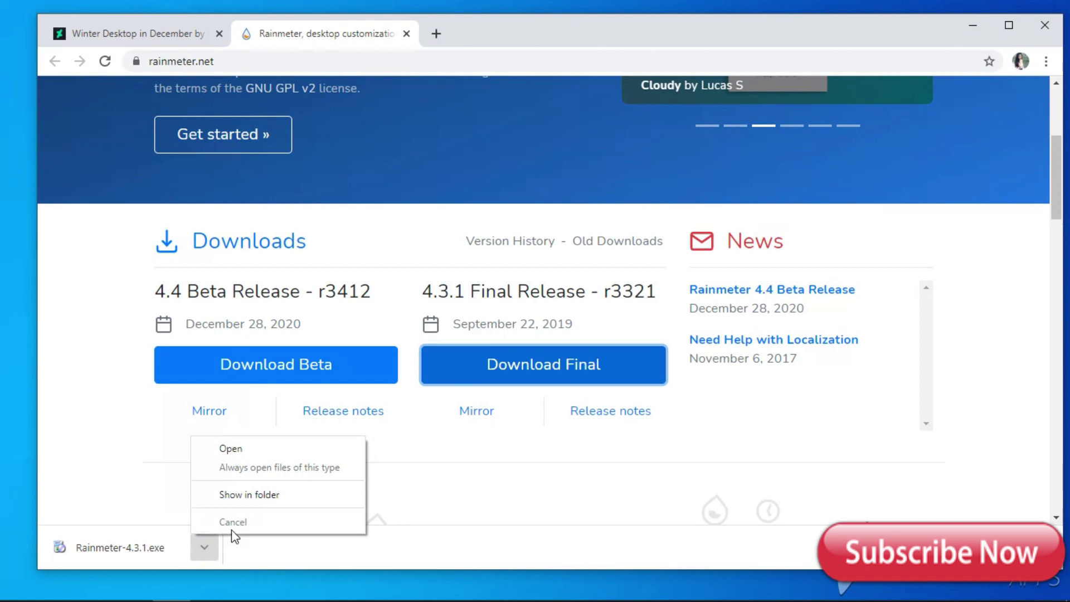
{"action": "left_click", "coordinate": [280, 451]}
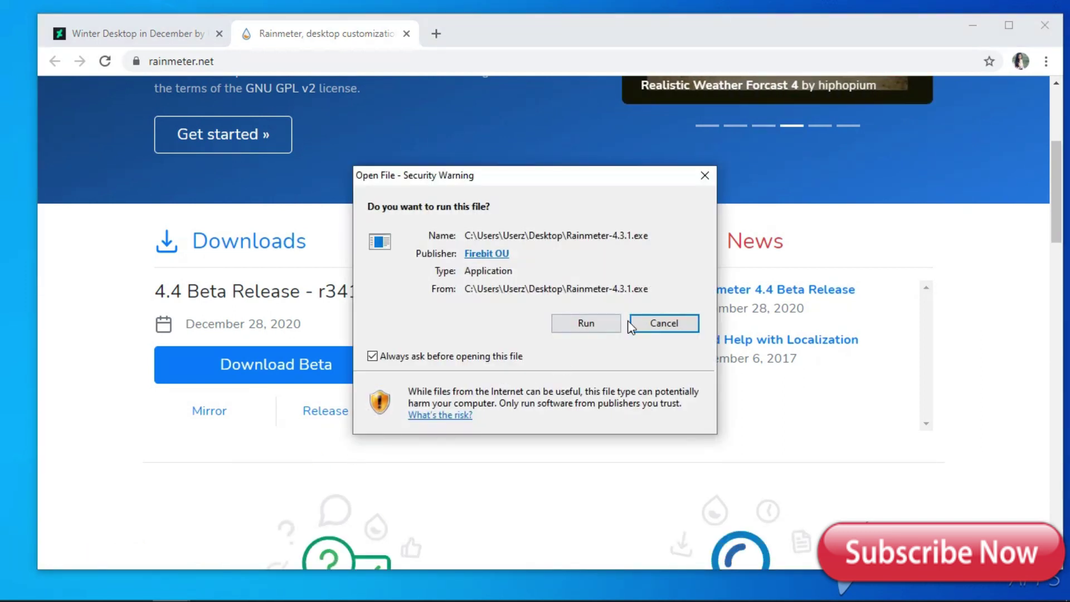
Run the Rainmeter installer in English with standard settings and launch Rainmeter.
{"action": "left_click", "coordinate": [588, 323]}
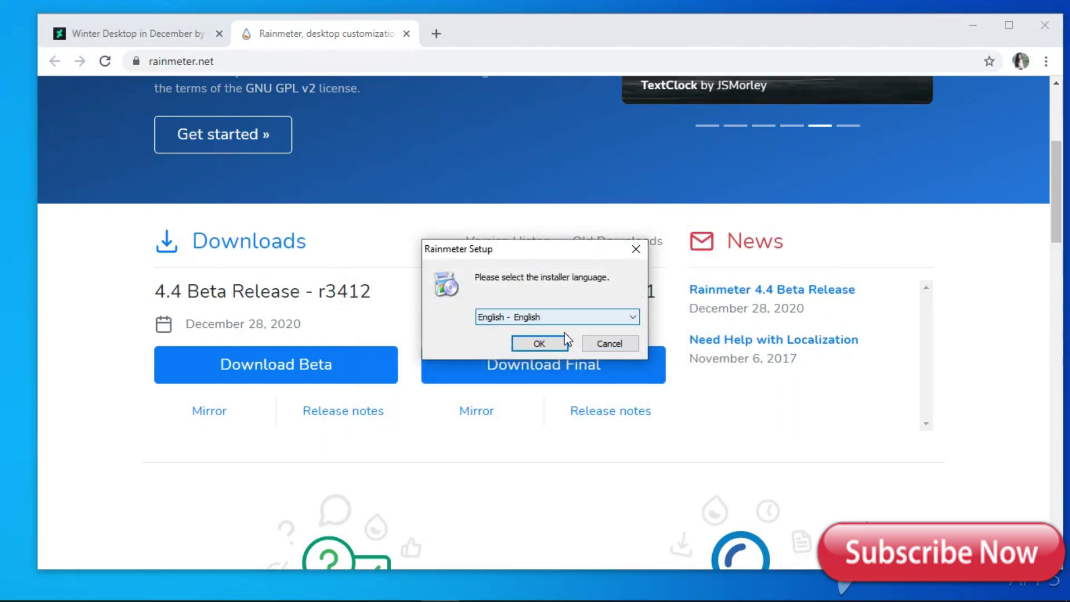
{"action": "left_click", "coordinate": [554, 345]}
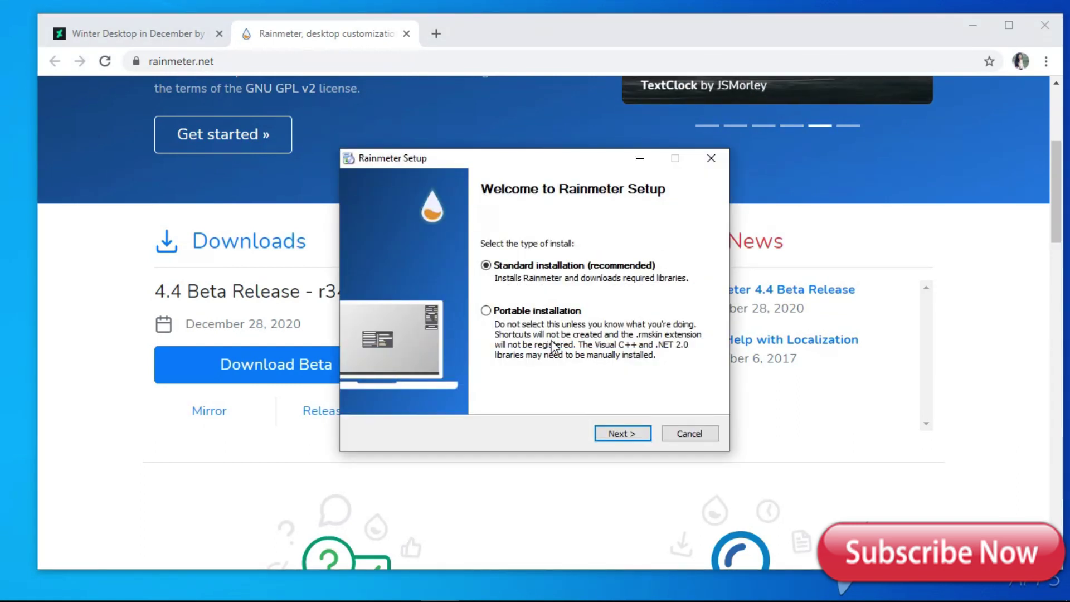
{"action": "left_click", "coordinate": [630, 438]}
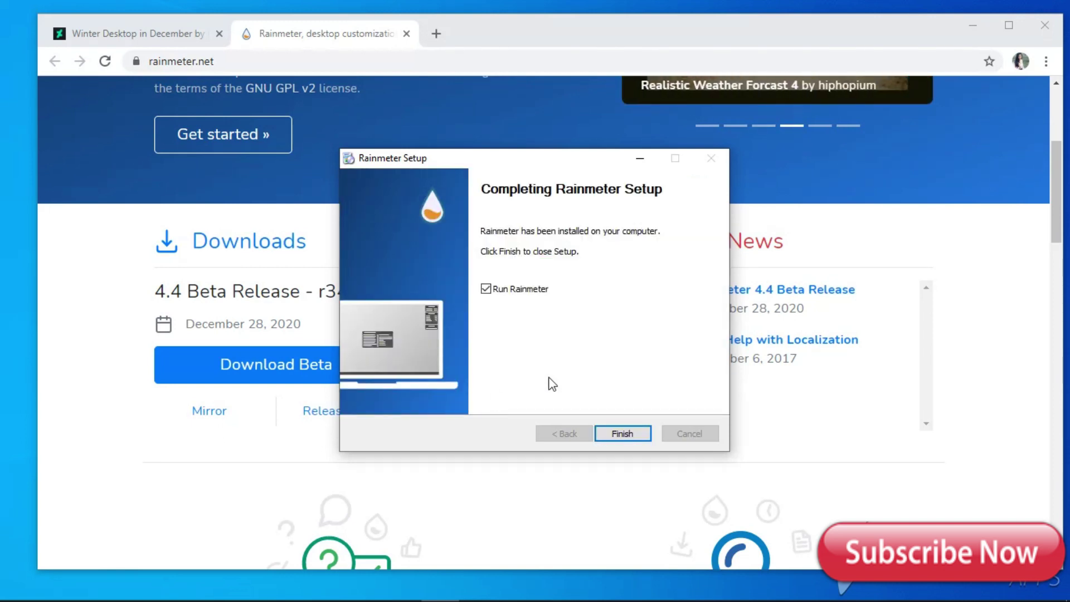
{"action": "left_click", "coordinate": [614, 438]}
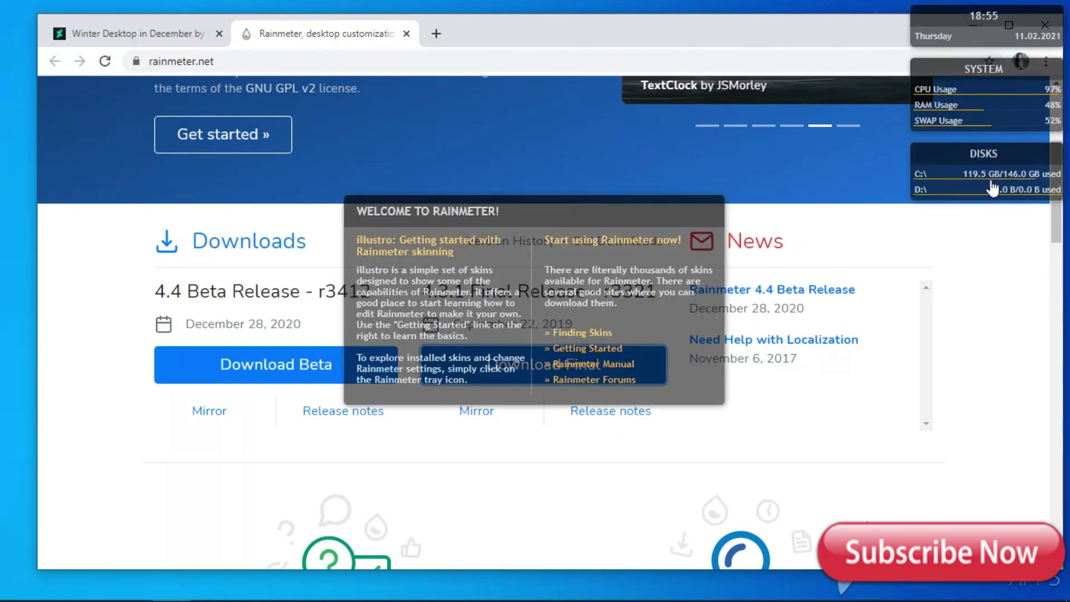
Unload the Disks, System, Clock and Welcome skins and close the browser window.
{"action": "right_click", "coordinate": [949, 157]}
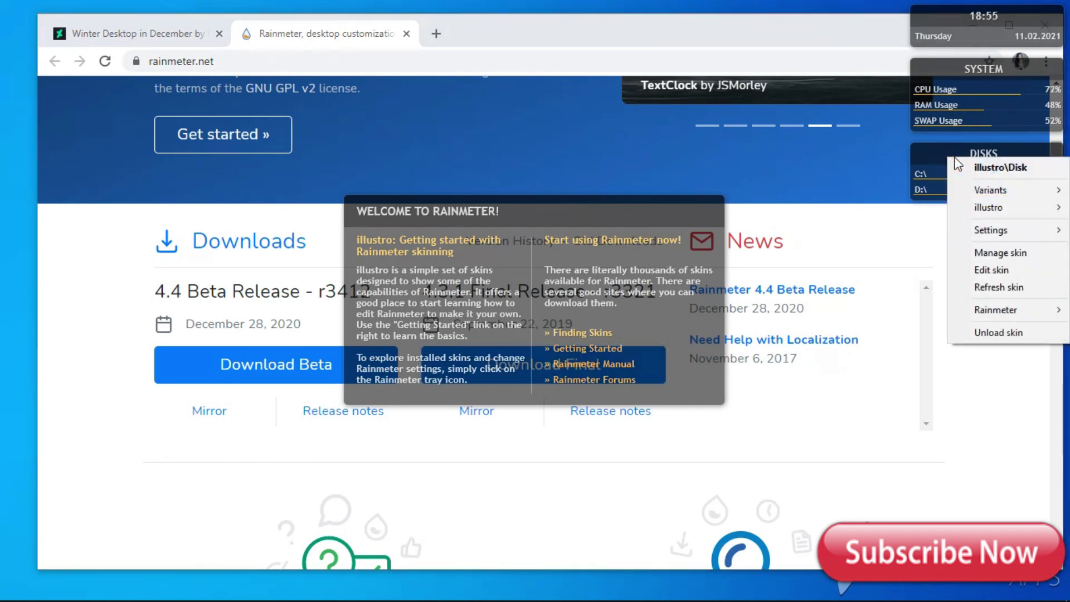
{"action": "left_click", "coordinate": [969, 333]}
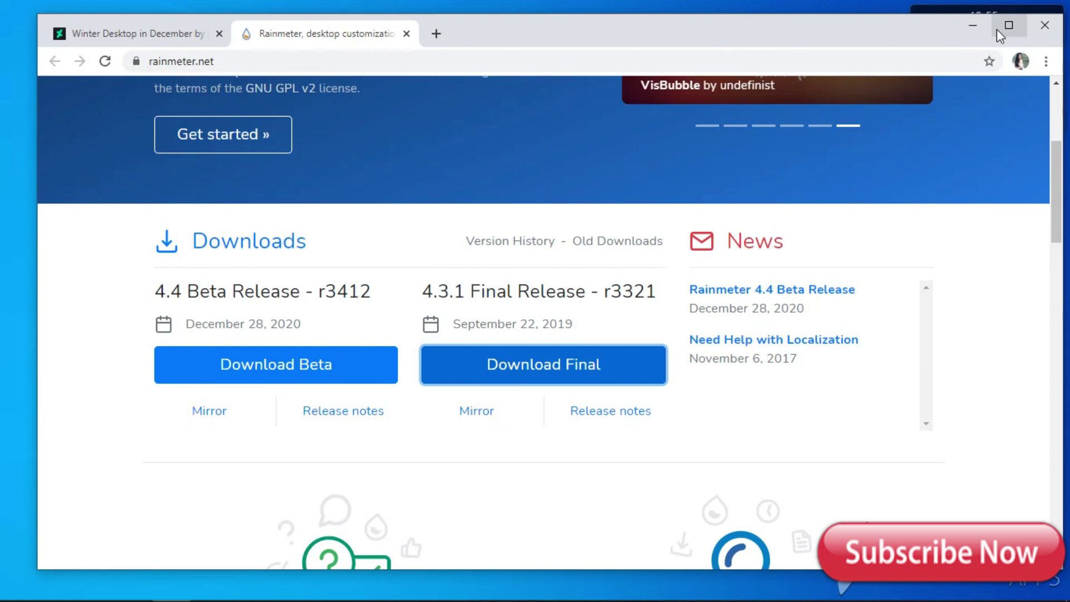
{"action": "left_click", "coordinate": [1042, 31]}
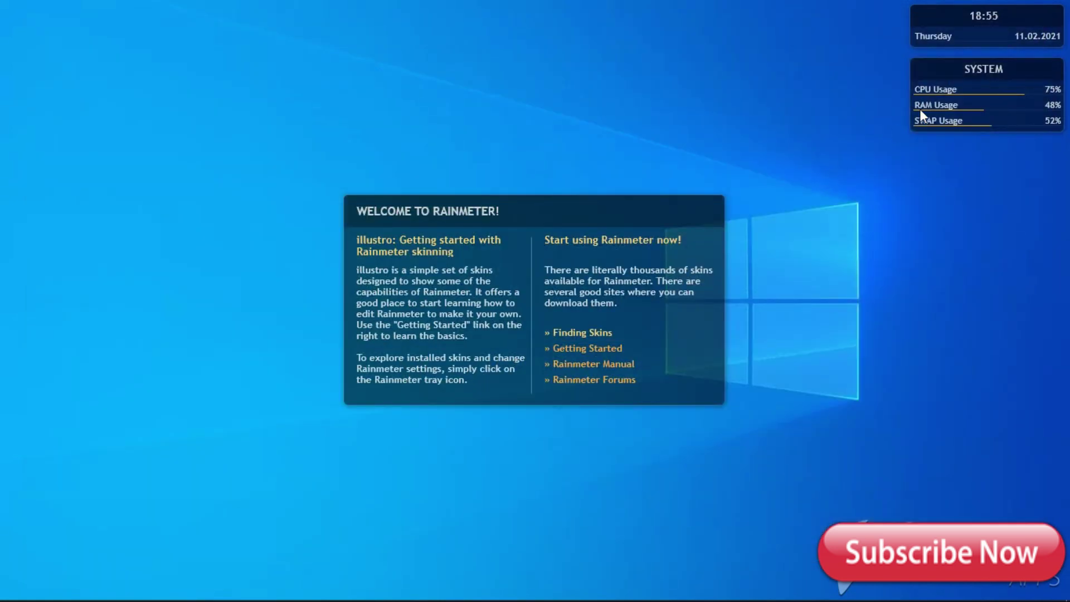
{"action": "right_click", "coordinate": [941, 74]}
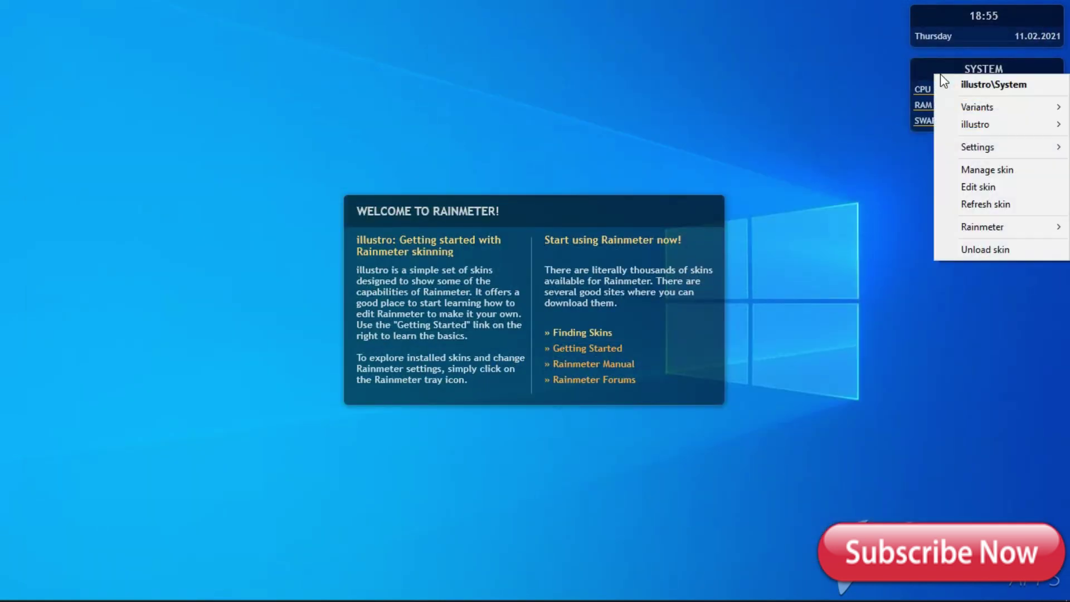
{"action": "left_click", "coordinate": [957, 255]}
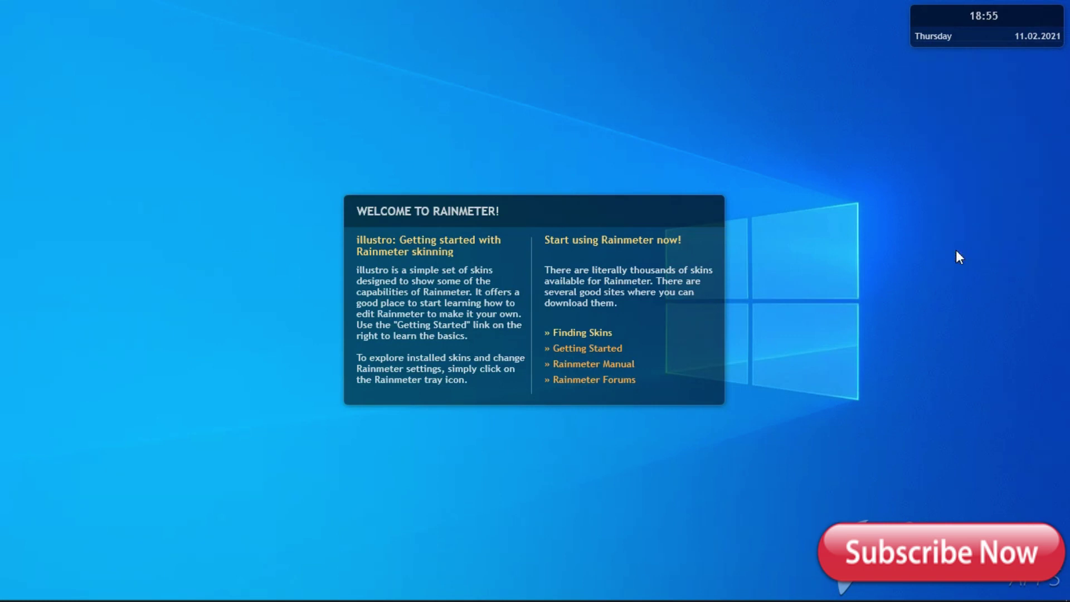
{"action": "right_click", "coordinate": [952, 22]}
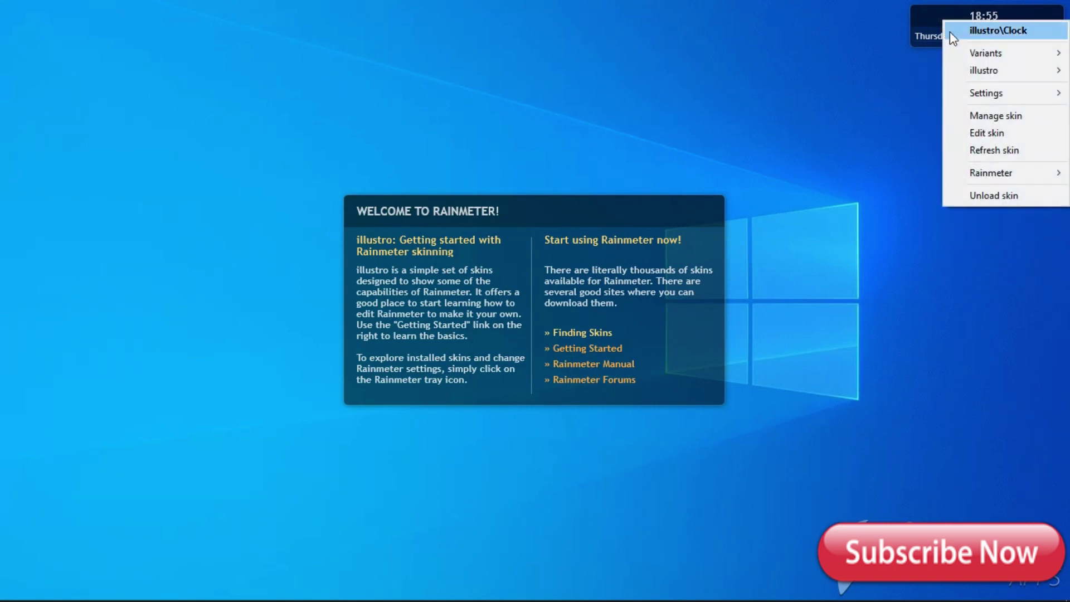
{"action": "left_click", "coordinate": [969, 196]}
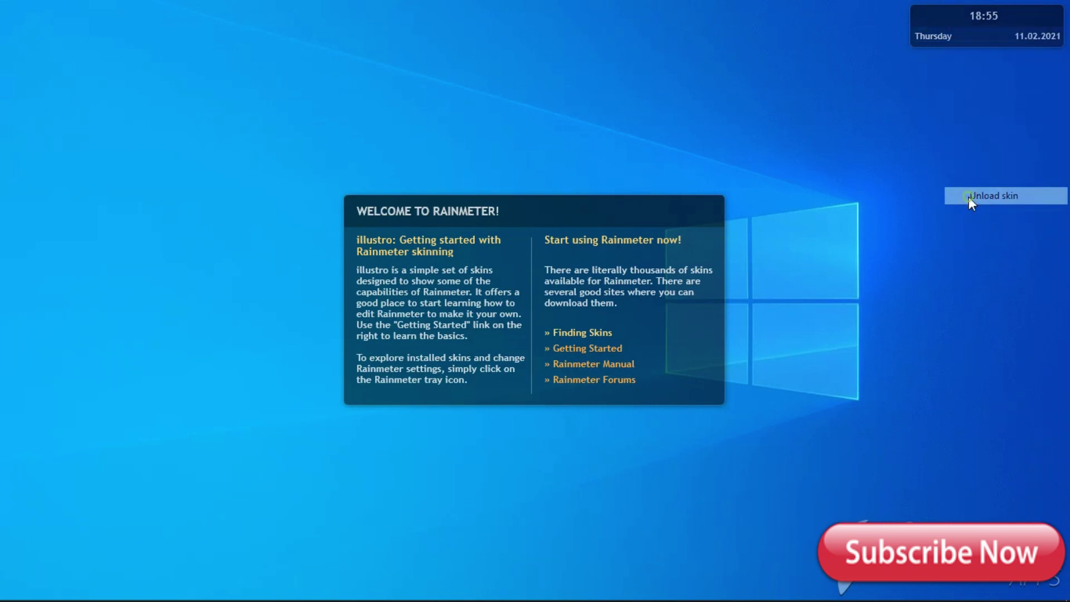
{"action": "right_click", "coordinate": [599, 221]}
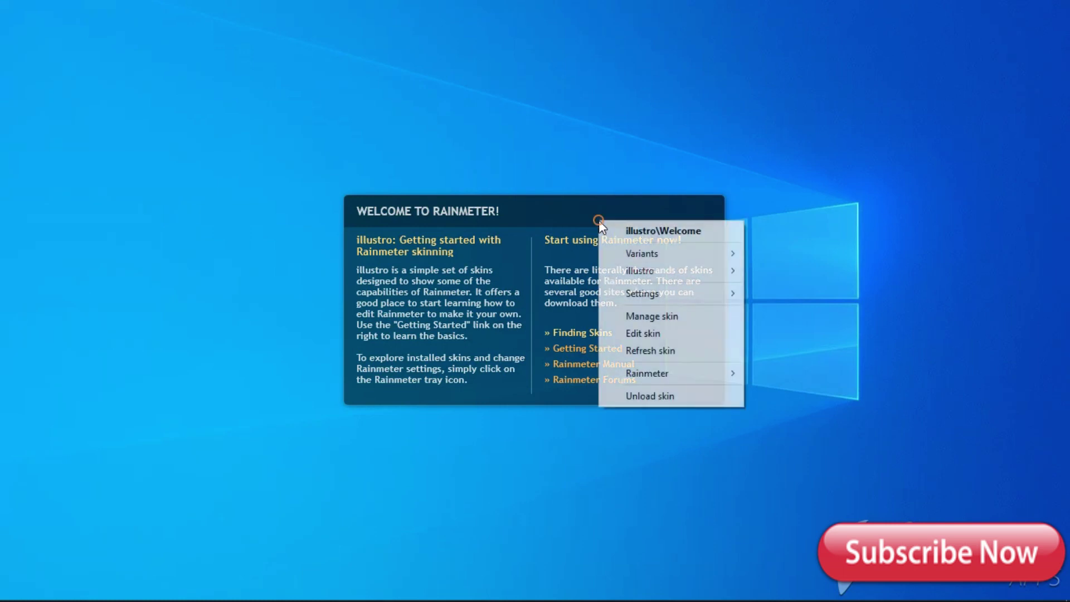
{"action": "left_click", "coordinate": [623, 397]}
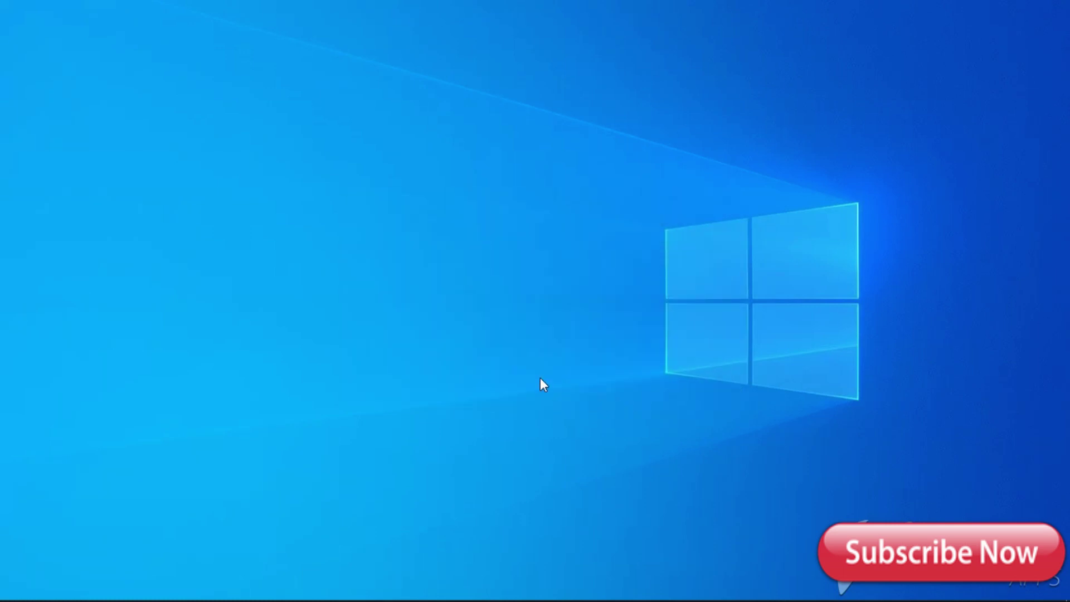
Extract the Desktop Look Cool (8) archive to the Desktop with the WinRAR Wizard.
{"action": "mouse_move", "coordinate": [362, 586]}
{"action": "left_click", "coordinate": [360, 547]}
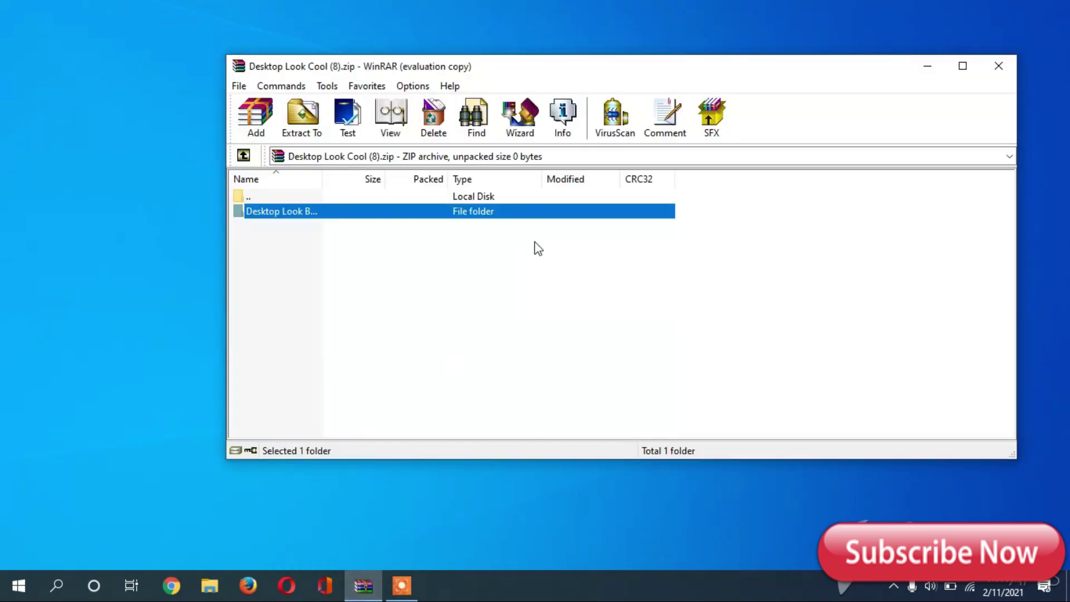
{"action": "double_click", "coordinate": [519, 216]}
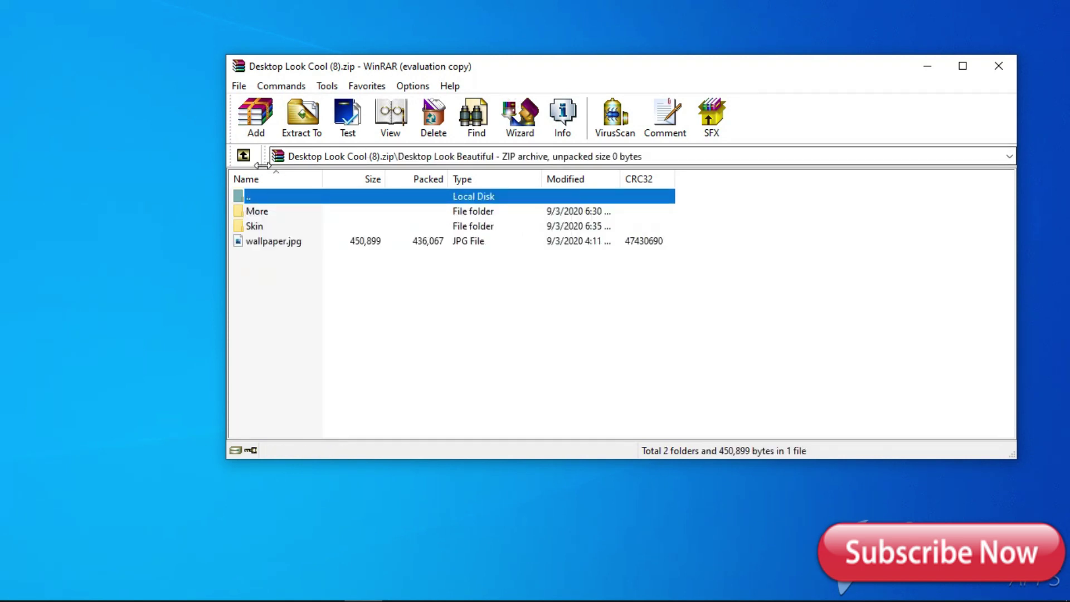
{"action": "left_click", "coordinate": [244, 156]}
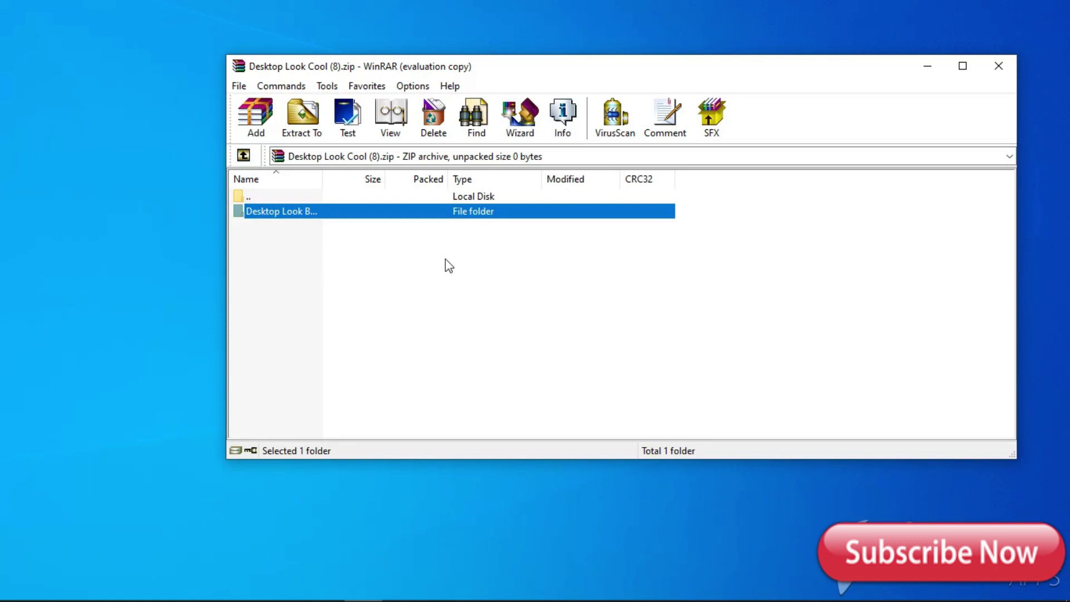
{"action": "left_click", "coordinate": [520, 122]}
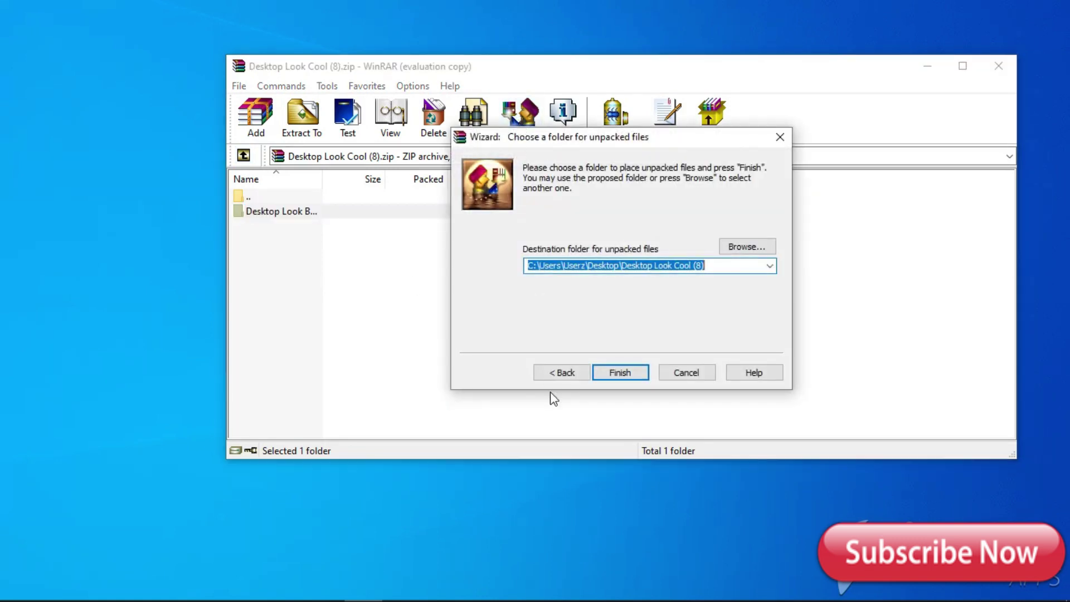
{"action": "left_click", "coordinate": [620, 373]}
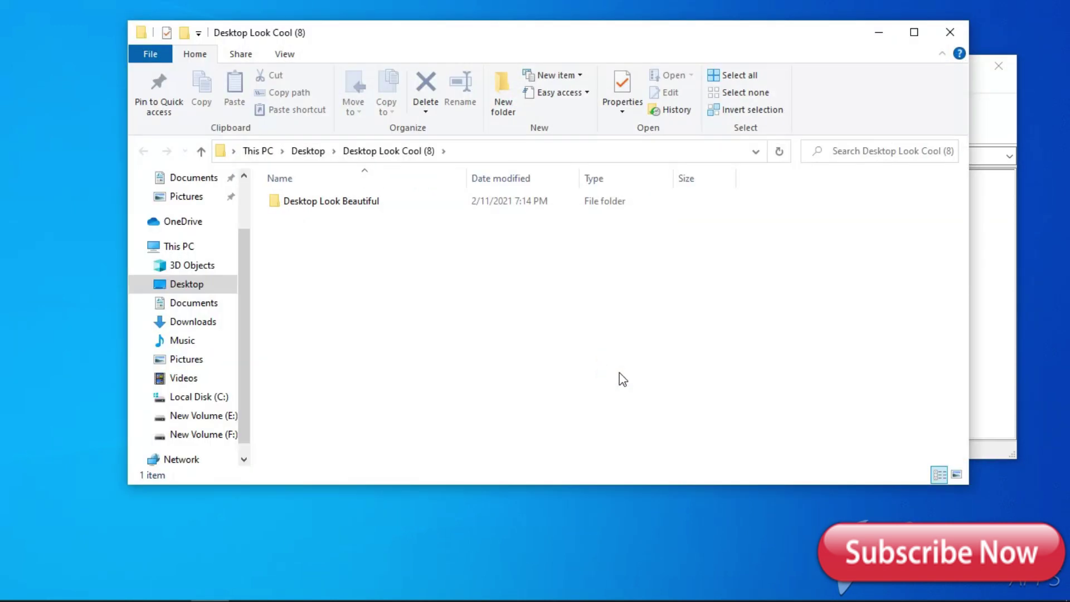
Launch the 1. Lumiero skin installer from Desktop Look Beautiful > Skin.
{"action": "double_click", "coordinate": [393, 200]}
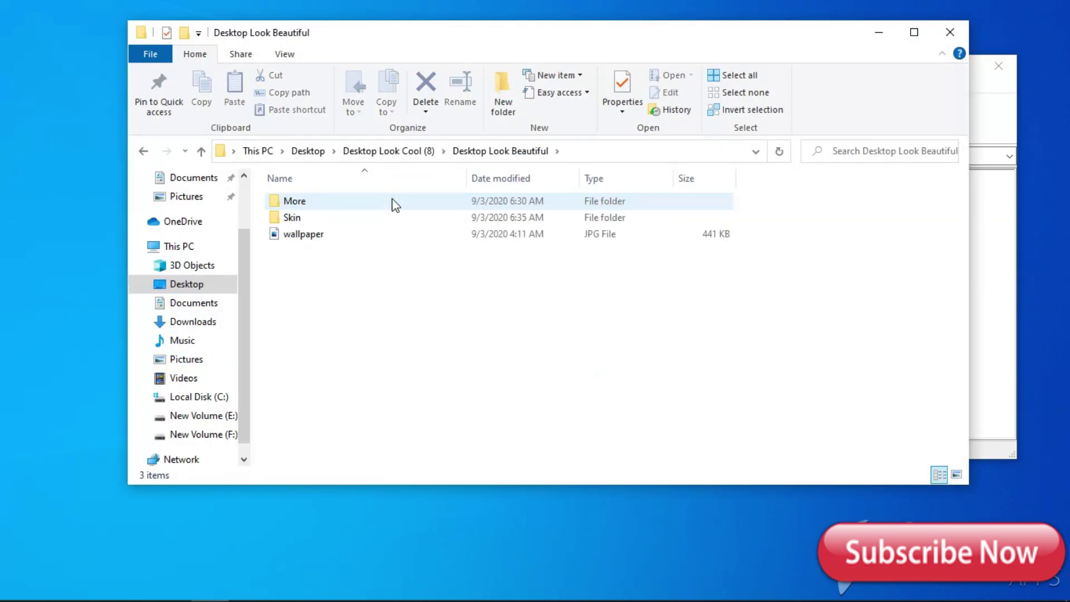
{"action": "double_click", "coordinate": [367, 219]}
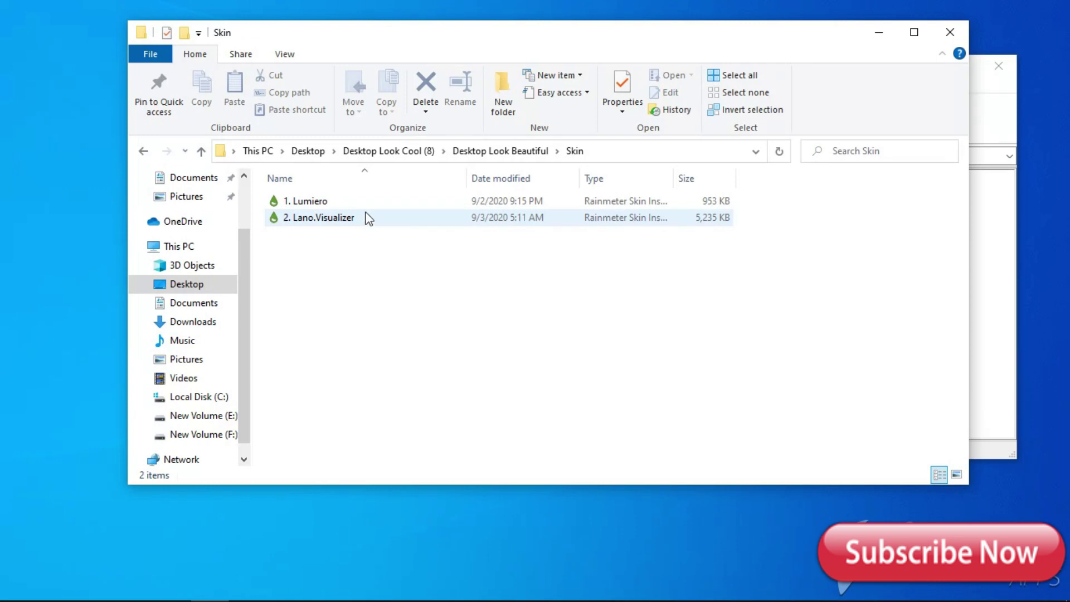
{"action": "double_click", "coordinate": [377, 202]}
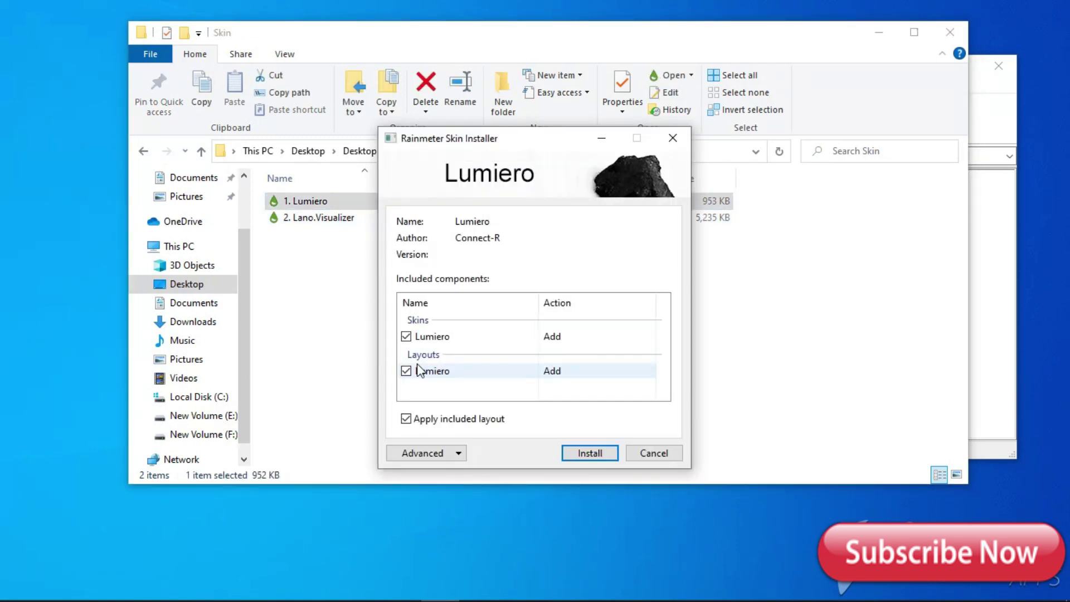
Install Lumiero without its layout and Lano Visualizer without loading its skins.
{"action": "left_click", "coordinate": [405, 419]}
{"action": "left_click", "coordinate": [586, 453]}
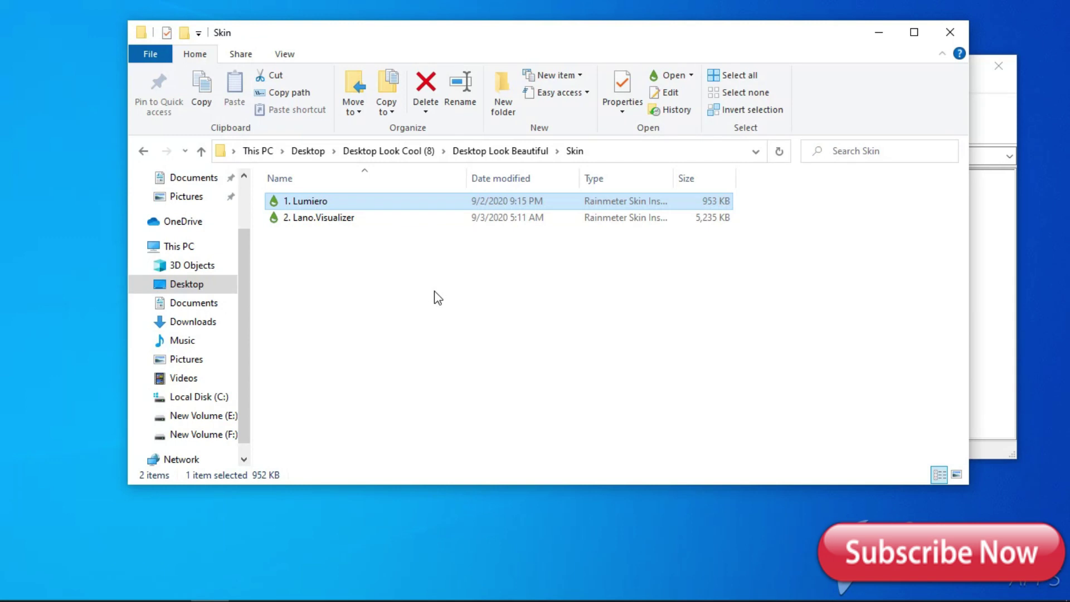
{"action": "double_click", "coordinate": [408, 219]}
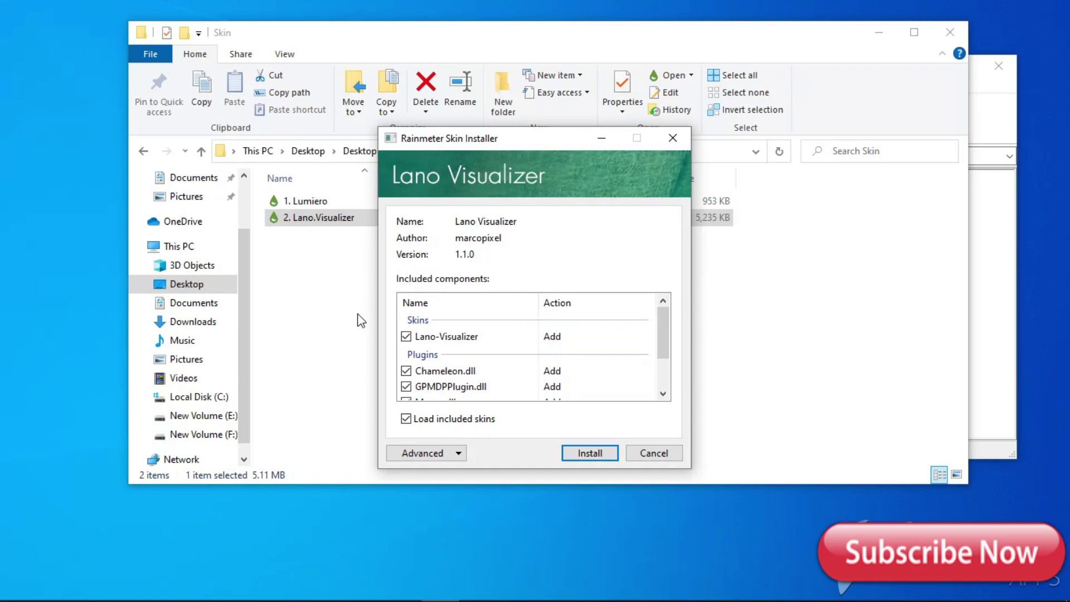
{"action": "left_click", "coordinate": [406, 419]}
{"action": "left_click", "coordinate": [581, 452]}
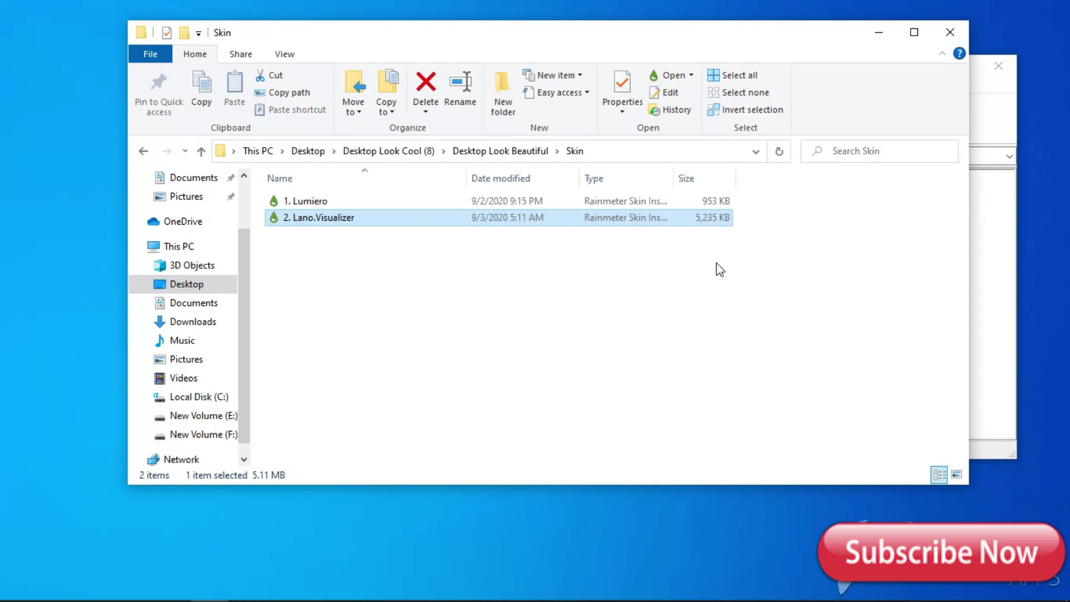
{"action": "left_click", "coordinate": [950, 32]}
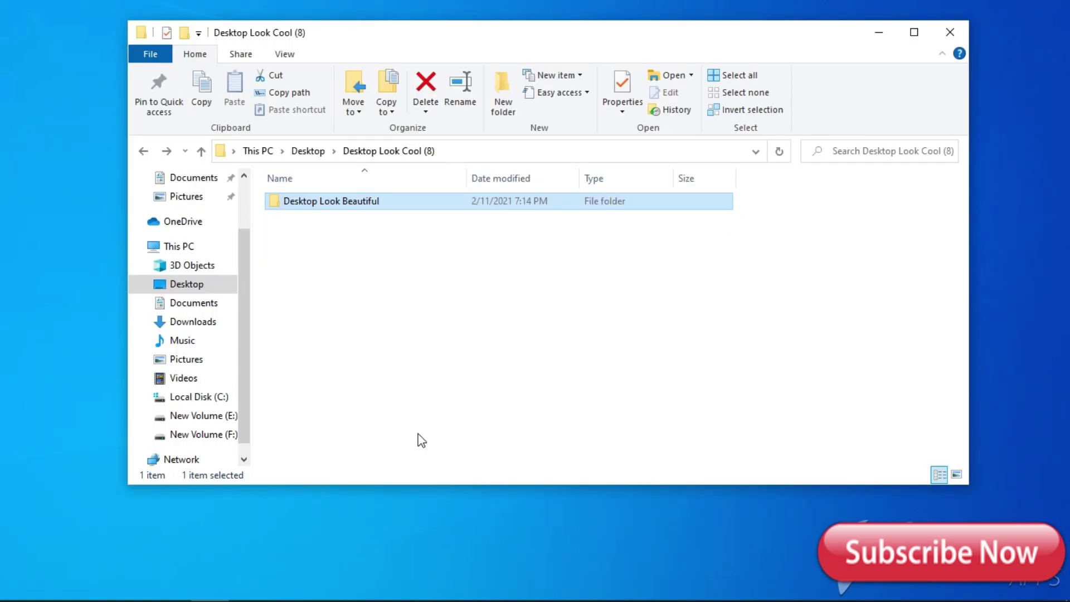
Copy the Birds_gif, Lumiero and Rainmeter Dock folders from the More folder.
{"action": "double_click", "coordinate": [417, 202]}
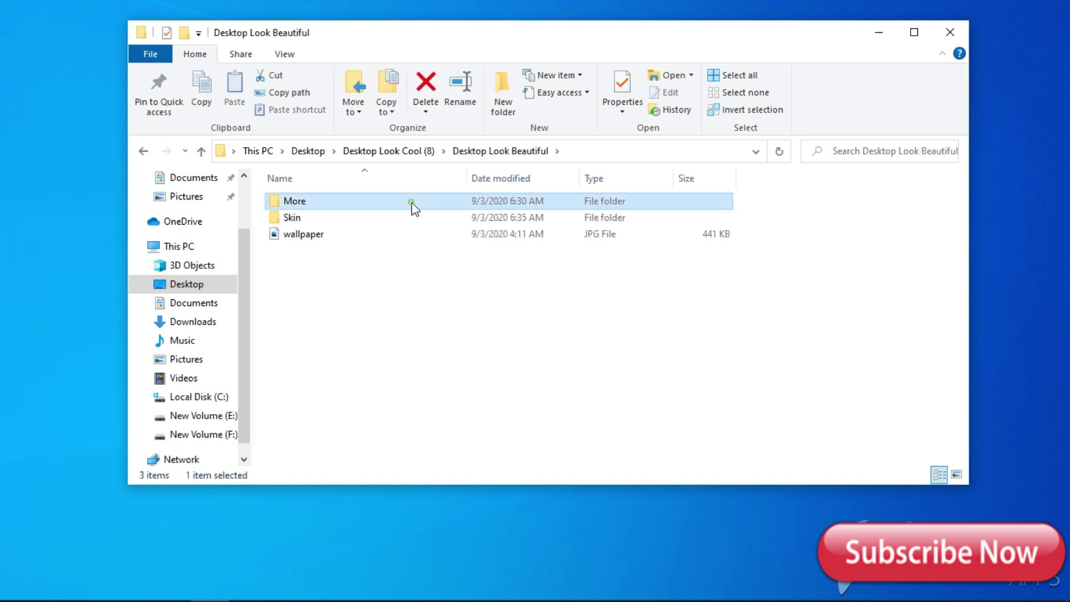
{"action": "left_click_drag", "start_coordinate": [430, 265], "coordinate": [341, 193]}
{"action": "right_click", "coordinate": [346, 203]}
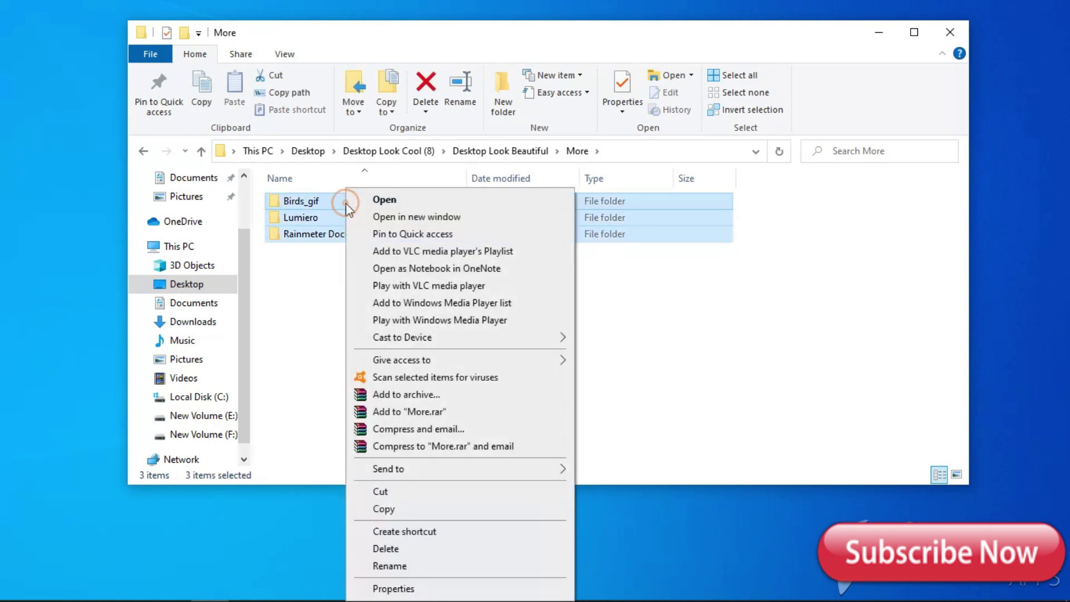
{"action": "left_click", "coordinate": [384, 509]}
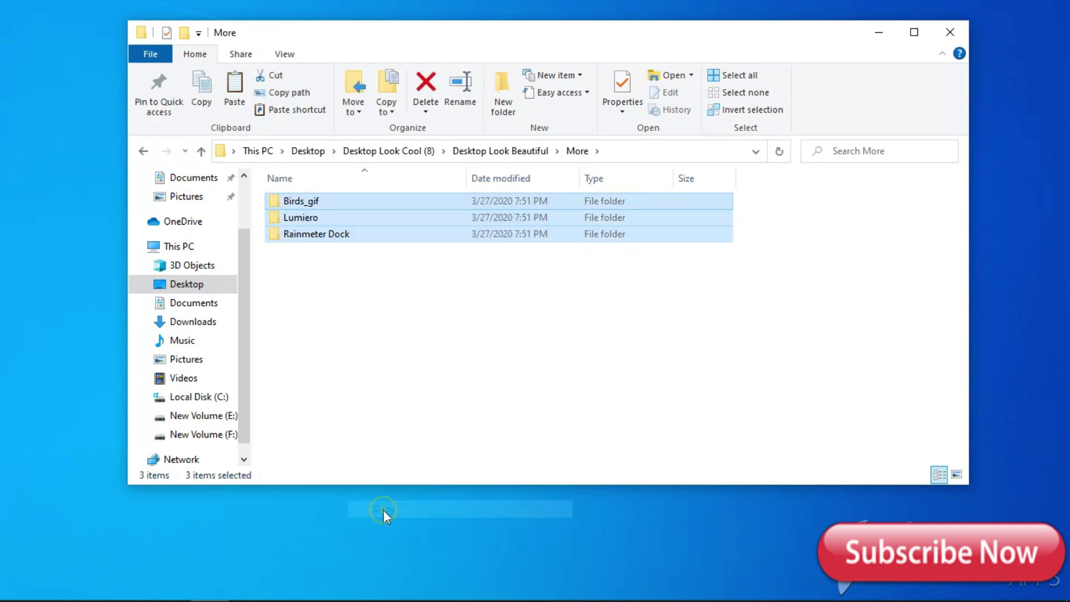
Paste the three folders into Documents\Rainmeter\Skins, overwriting matching files.
{"action": "left_click", "coordinate": [210, 306]}
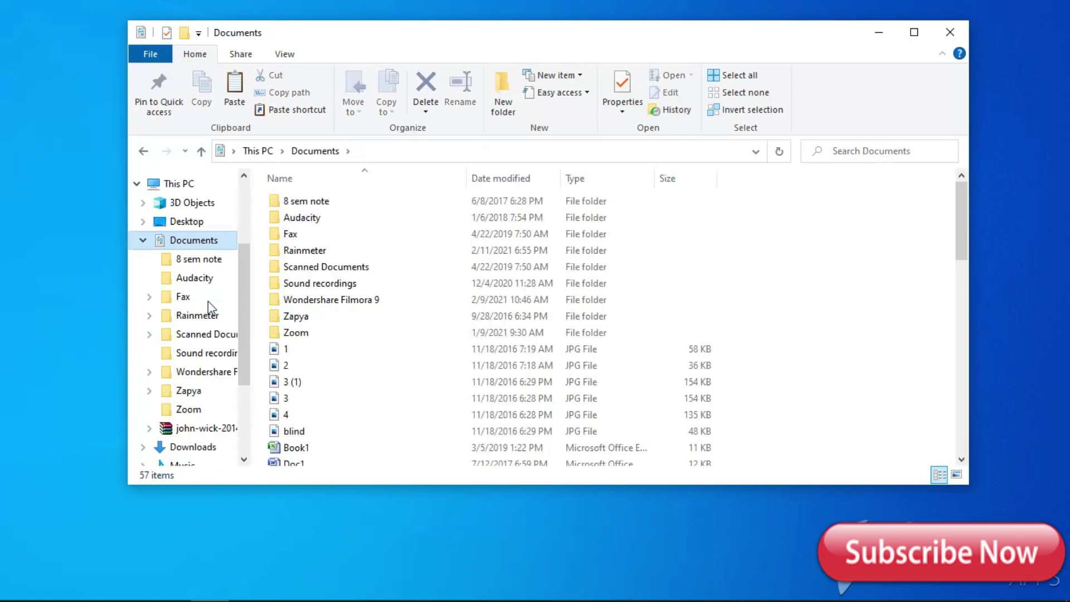
{"action": "left_click", "coordinate": [323, 252]}
{"action": "double_click", "coordinate": [323, 252]}
{"action": "double_click", "coordinate": [332, 206]}
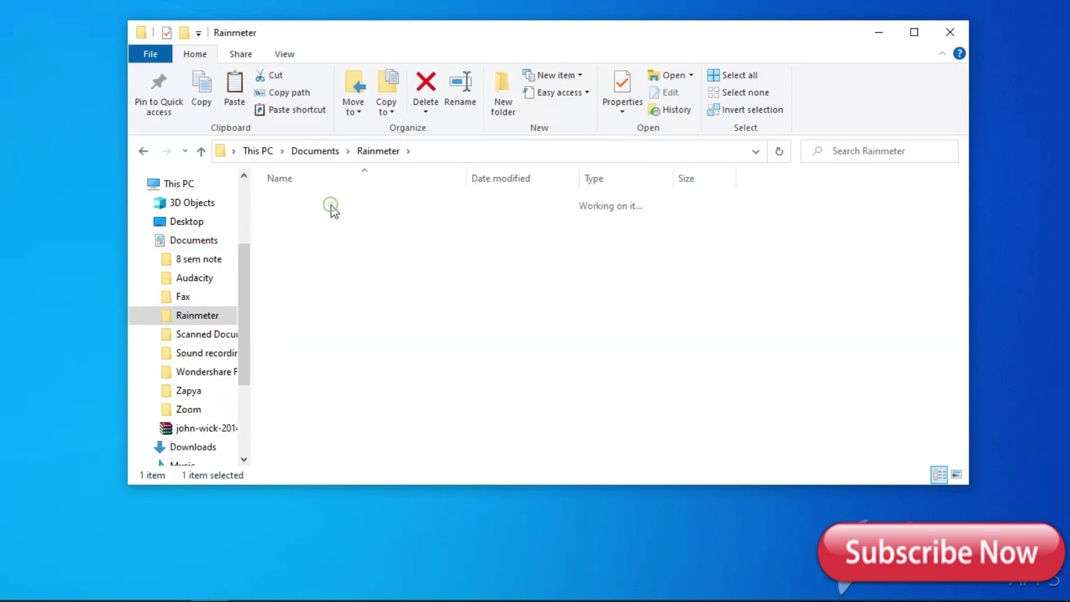
{"action": "right_click", "coordinate": [352, 306]}
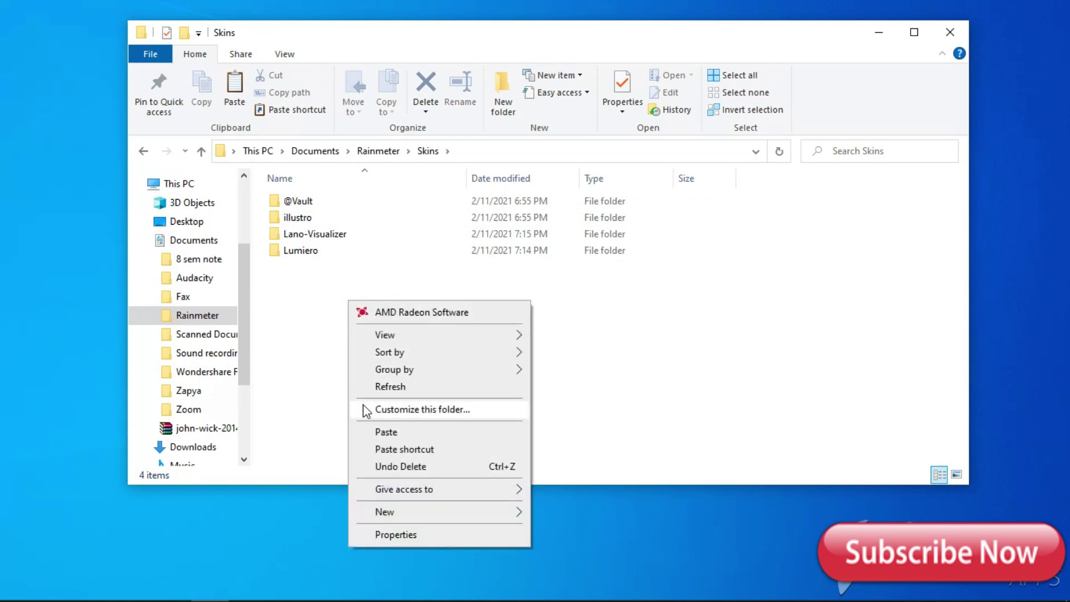
{"action": "left_click", "coordinate": [370, 430]}
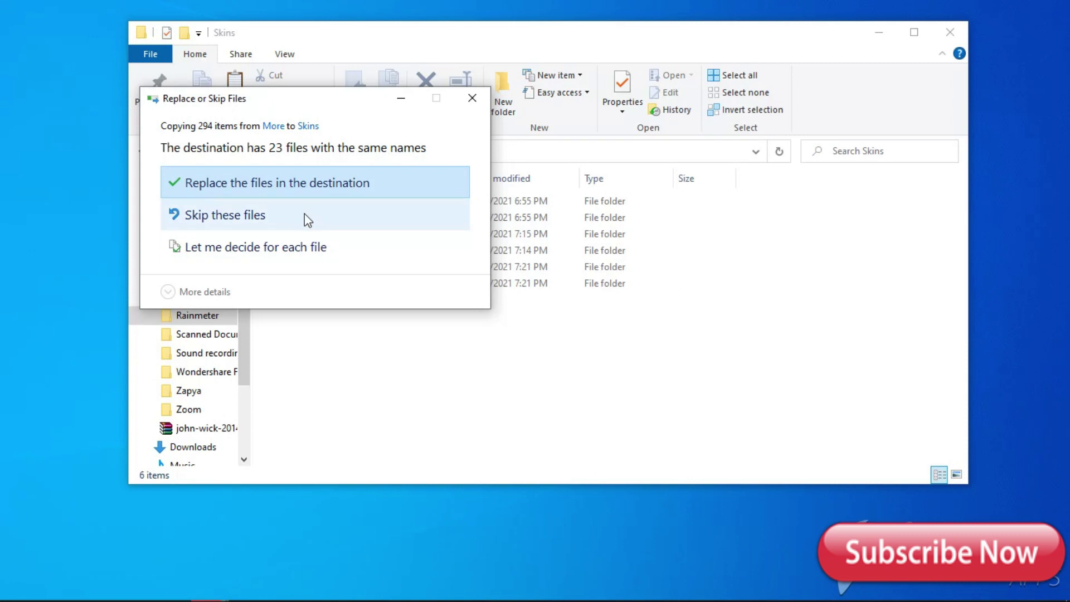
{"action": "left_click", "coordinate": [290, 188]}
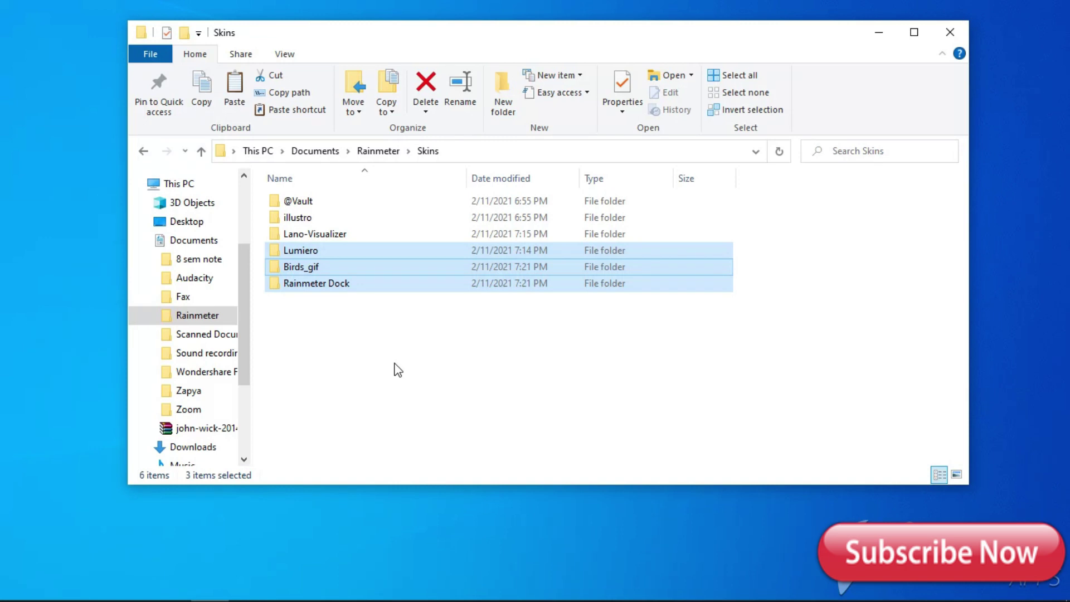
{"action": "left_click", "coordinate": [413, 399]}
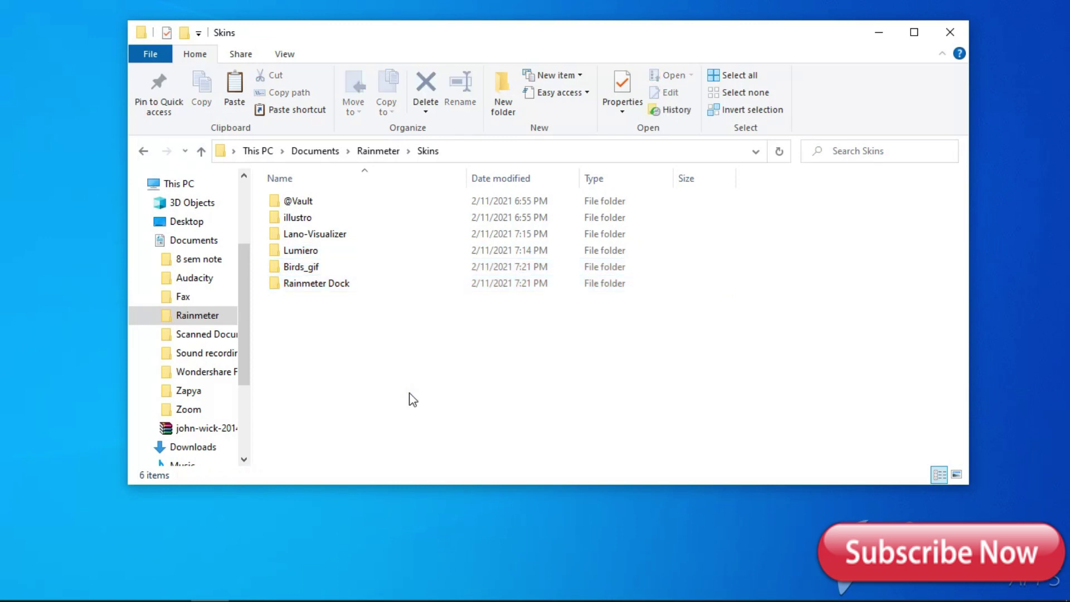
Save the Lumiero skin file from its DeviantArt page to the Desktop.
{"action": "left_click", "coordinate": [878, 33]}
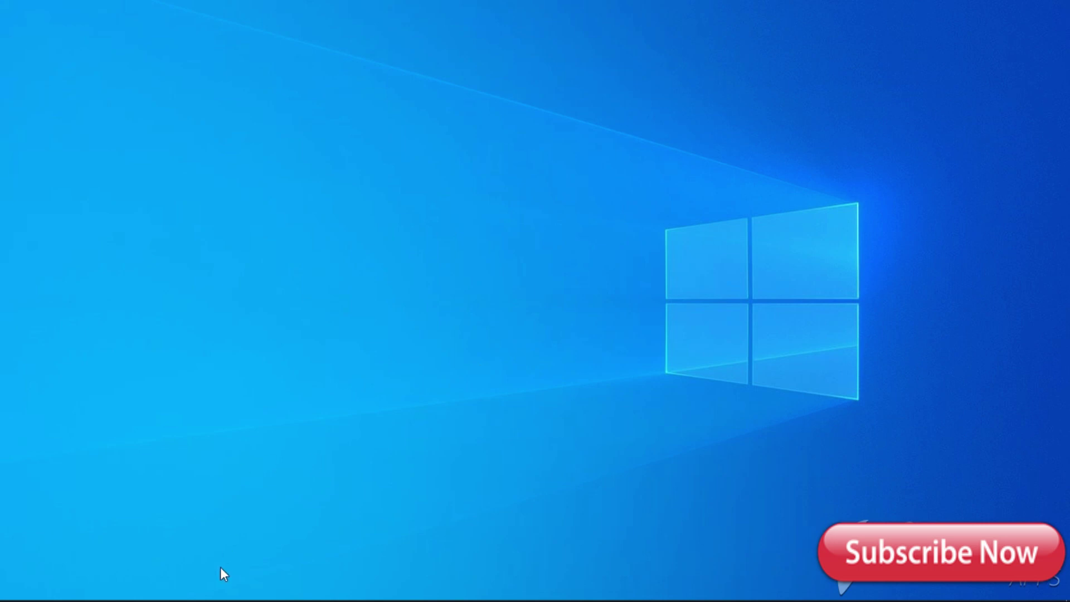
{"action": "mouse_move", "coordinate": [172, 585]}
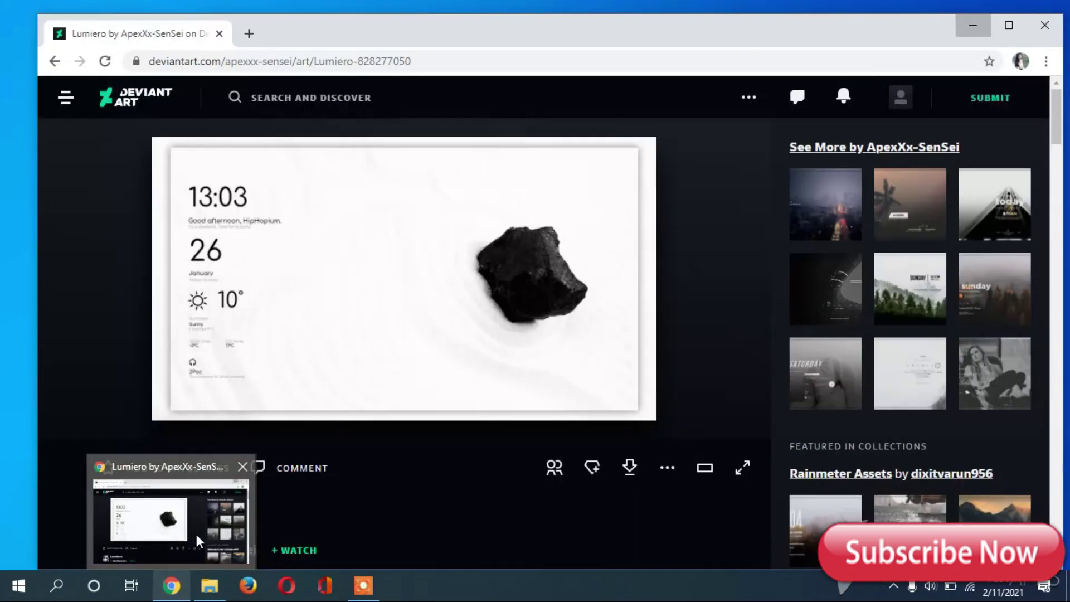
{"action": "left_click", "coordinate": [196, 539]}
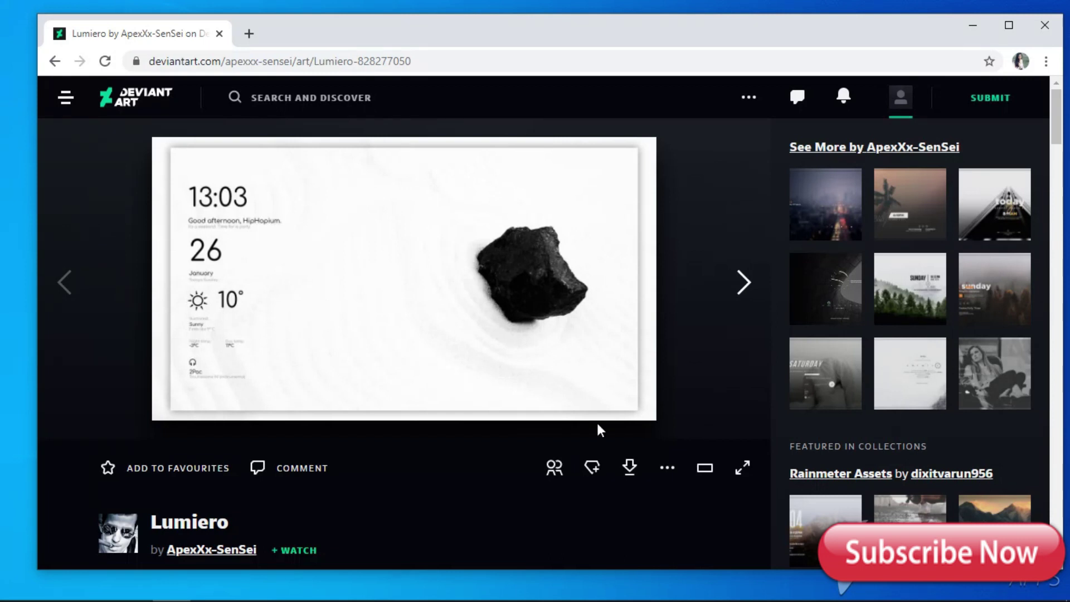
{"action": "left_click", "coordinate": [629, 472]}
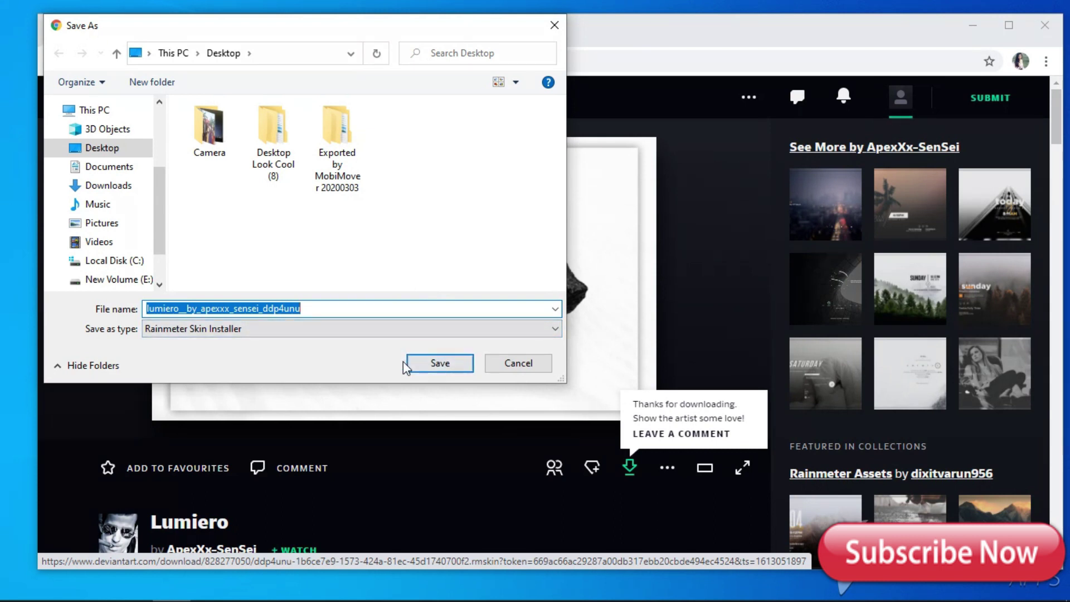
{"action": "left_click", "coordinate": [441, 365]}
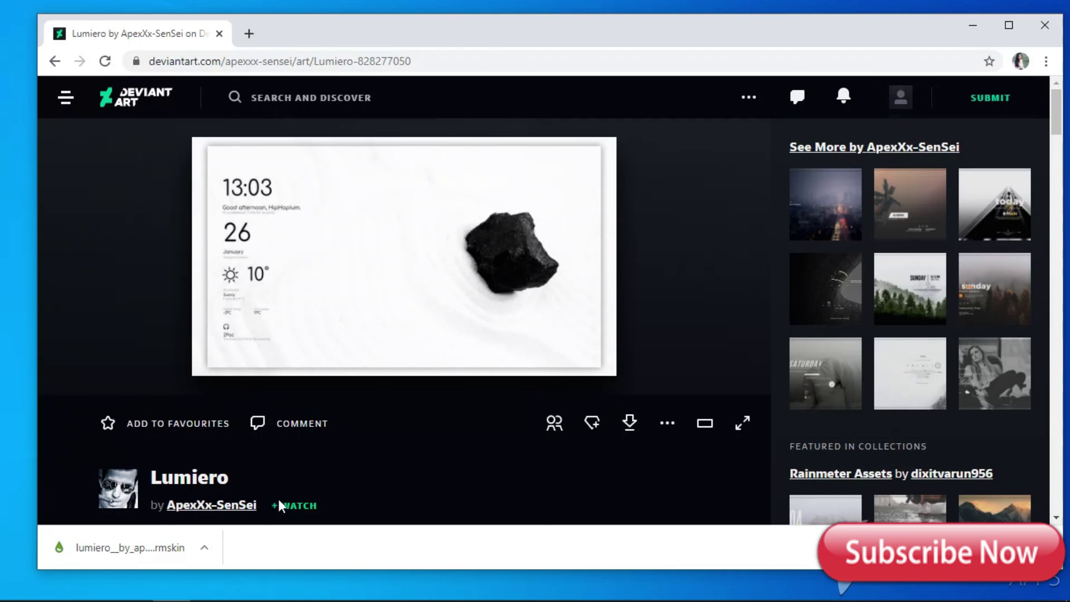
Install the downloaded Lumiero .rmskin via Rainmeter's Skin Installer and minimize Chrome.
{"action": "left_click", "coordinate": [210, 546]}
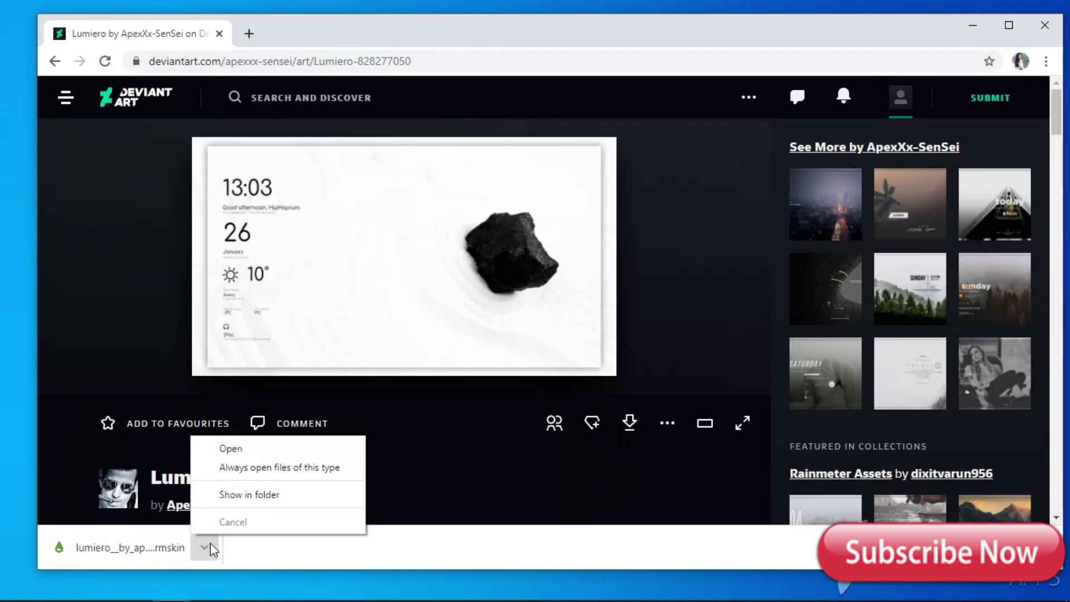
{"action": "left_click", "coordinate": [289, 452]}
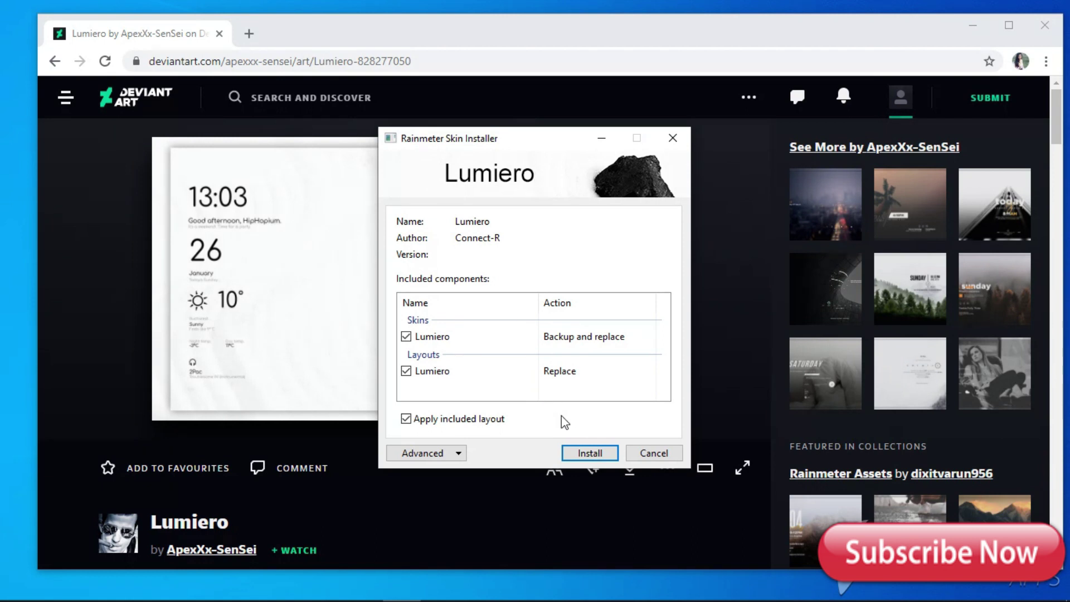
{"action": "left_click", "coordinate": [590, 452]}
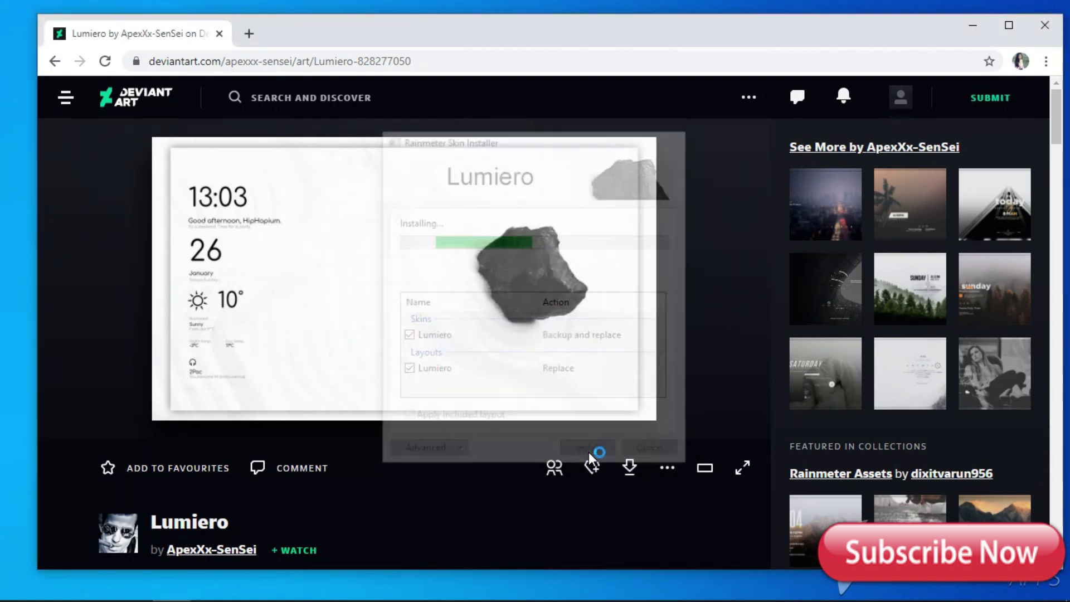
{"action": "left_click", "coordinate": [984, 19]}
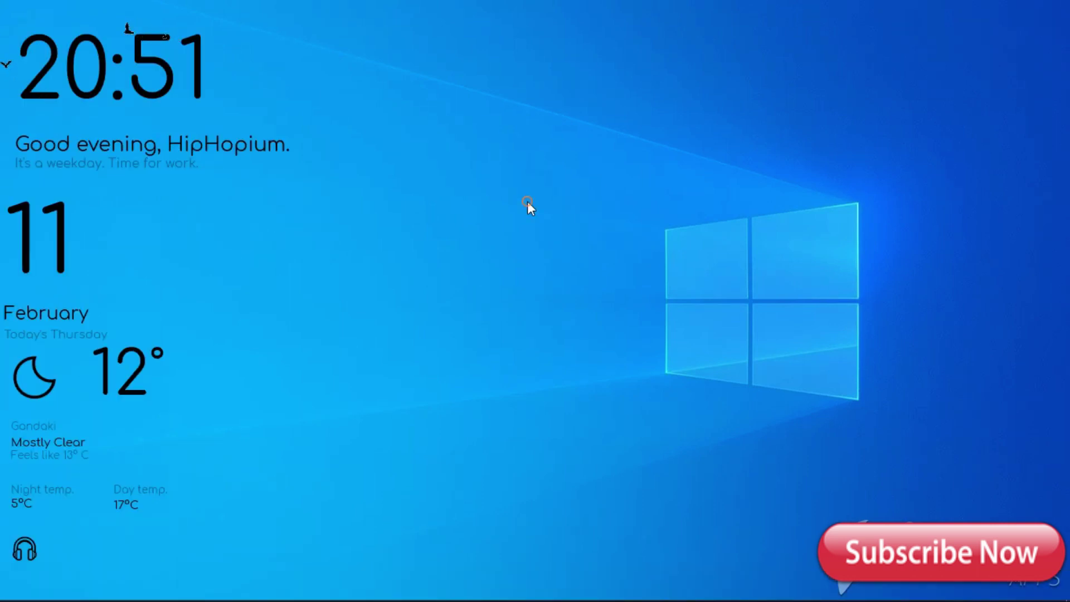
Make the green plant picture the desktop background through Personalize, then close Settings.
{"action": "right_click", "coordinate": [528, 206]}
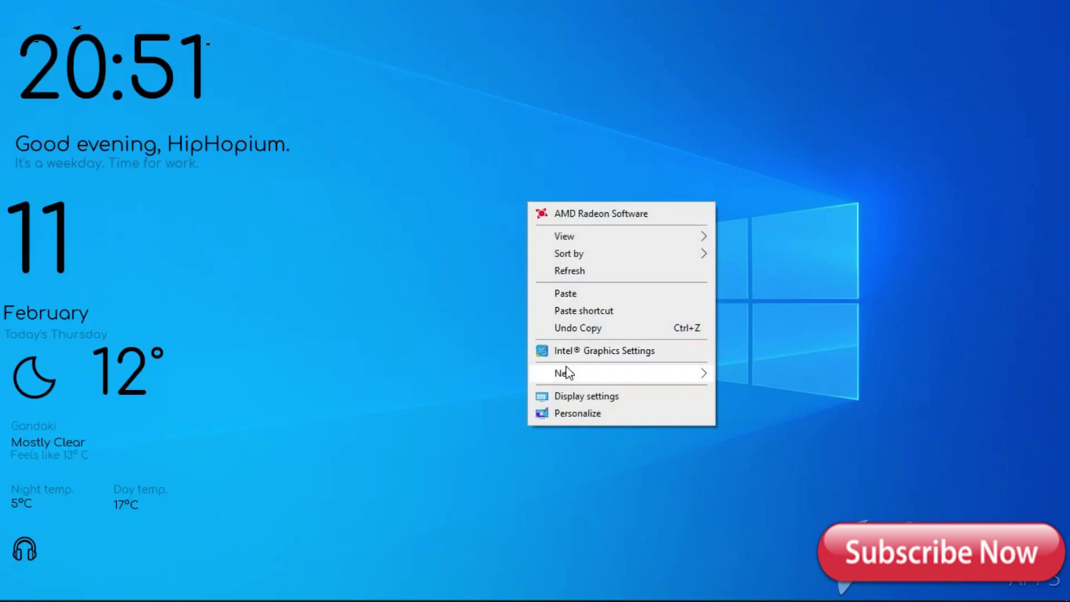
{"action": "left_click", "coordinate": [578, 413]}
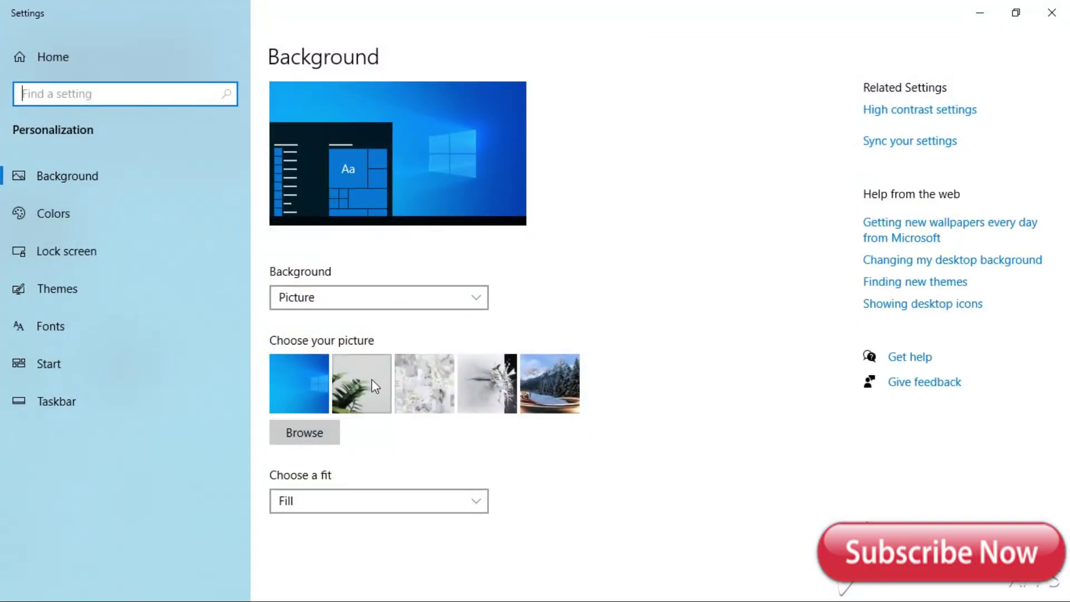
{"action": "left_click", "coordinate": [360, 385]}
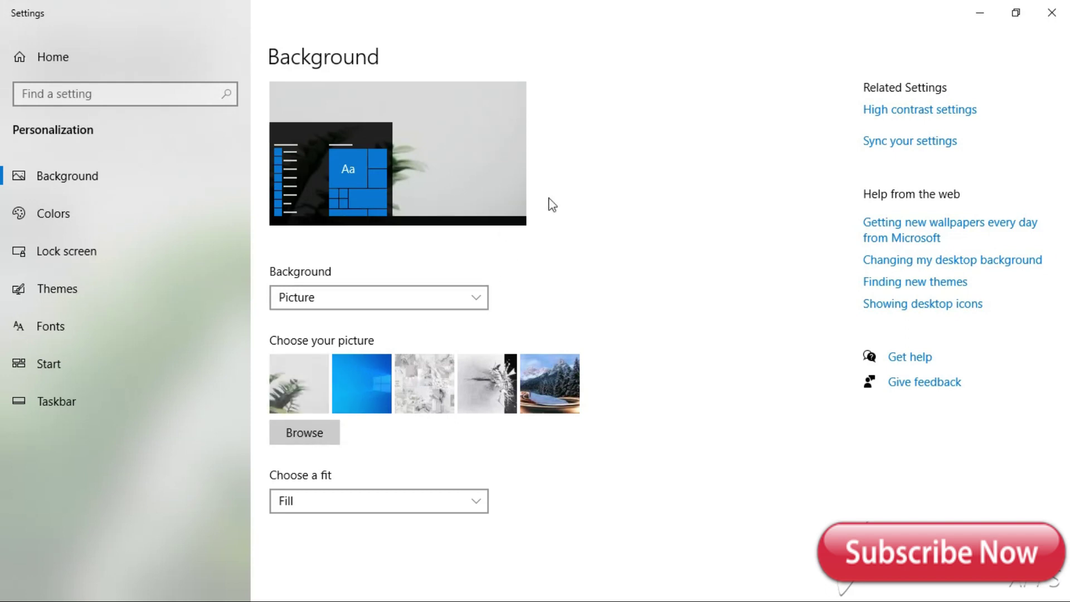
{"action": "left_click", "coordinate": [1039, 11]}
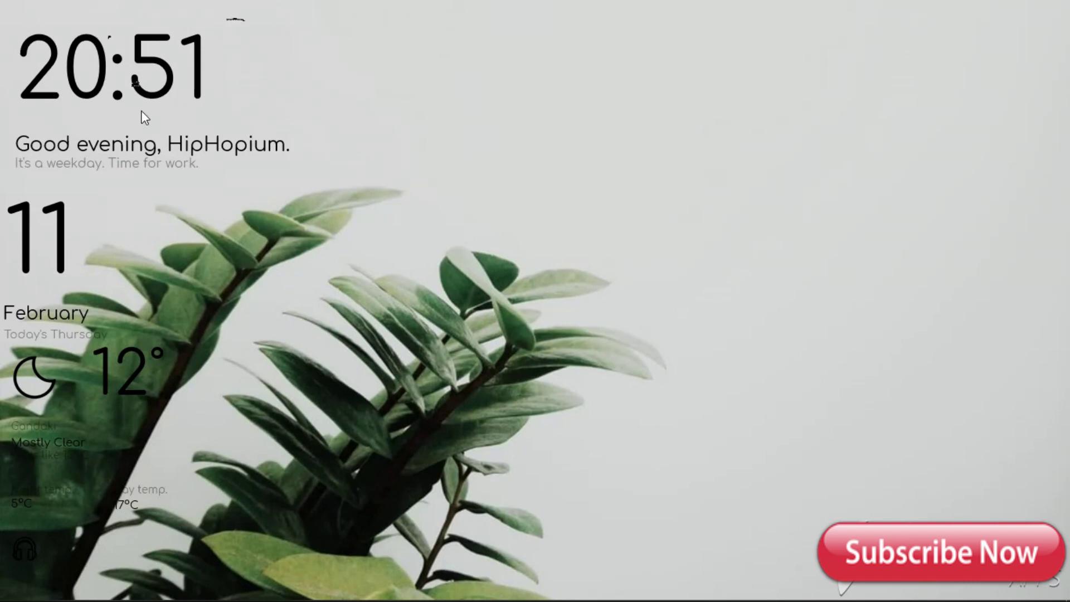
Move the Lumiero clock and greeting to the top-right, with the 11 February date beneath them.
{"action": "left_click_drag", "start_coordinate": [139, 108], "coordinate": [908, 103]}
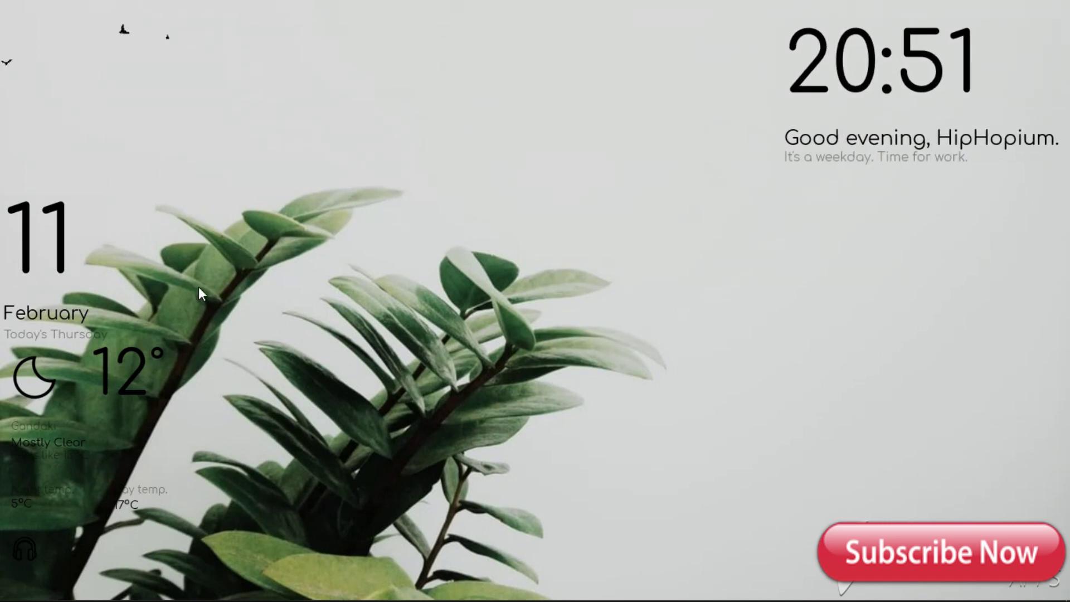
{"action": "left_click_drag", "start_coordinate": [33, 252], "coordinate": [965, 225]}
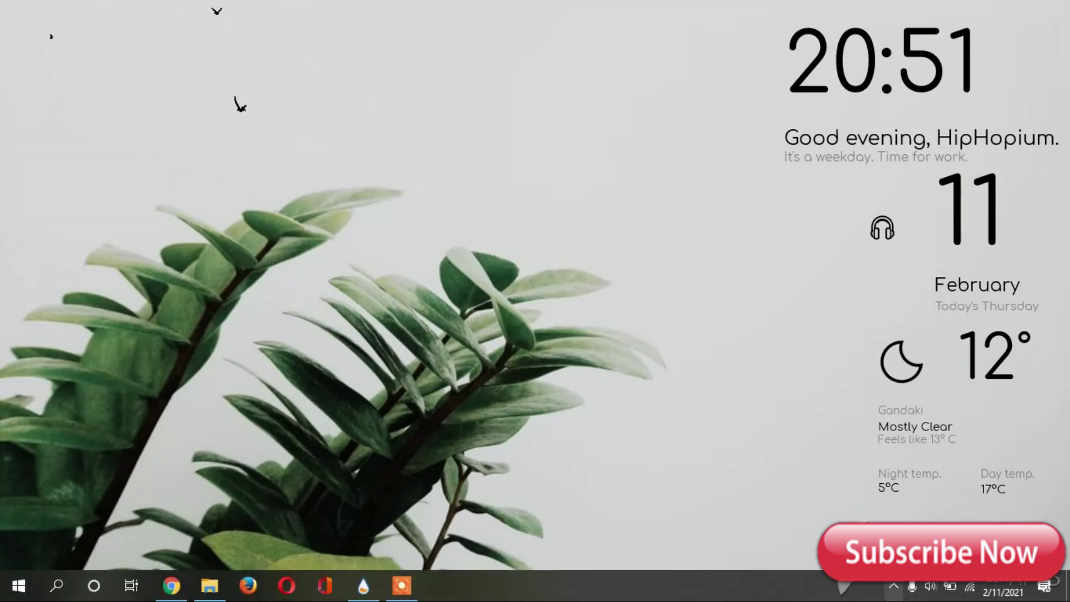
Load the Rainmeter Dock.ini skin from the Rainmeter Dock folder and close the skin manager.
{"action": "left_click", "coordinate": [893, 586]}
{"action": "left_click", "coordinate": [658, 527]}
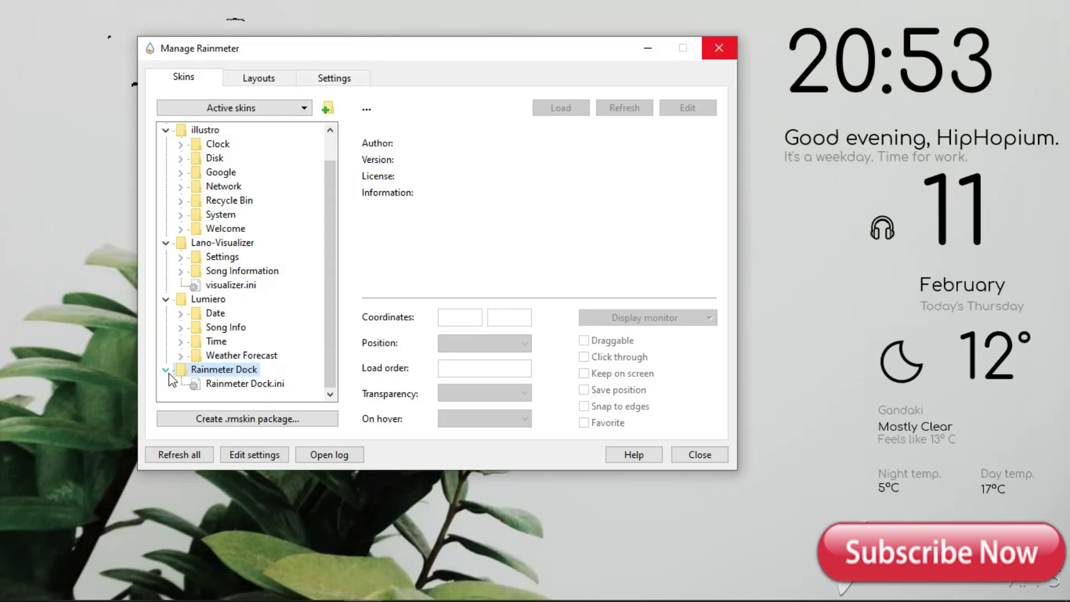
{"action": "left_click", "coordinate": [166, 370]}
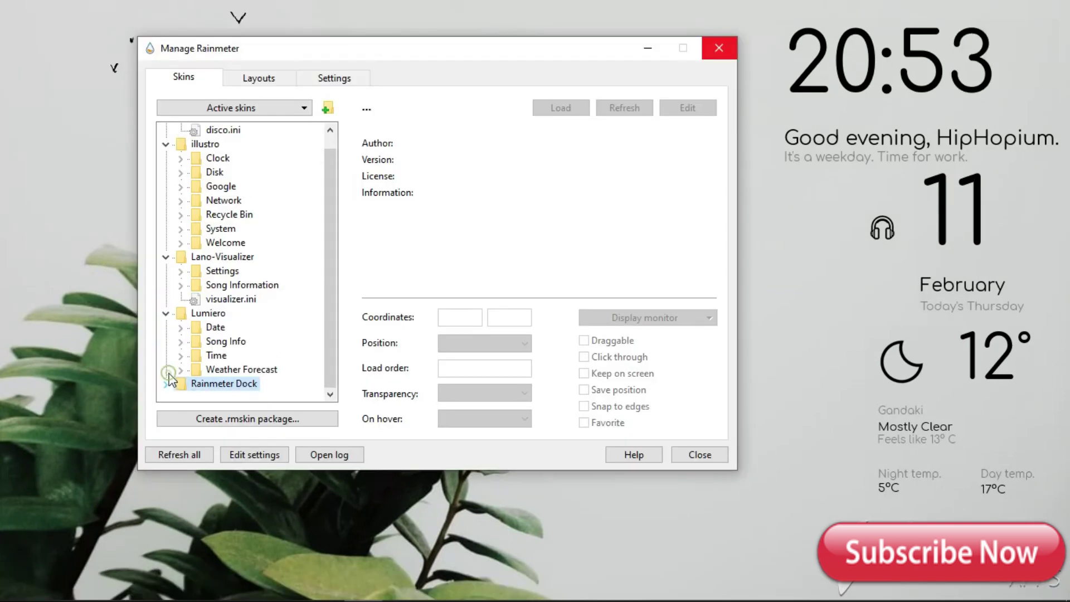
{"action": "double_click", "coordinate": [244, 186]}
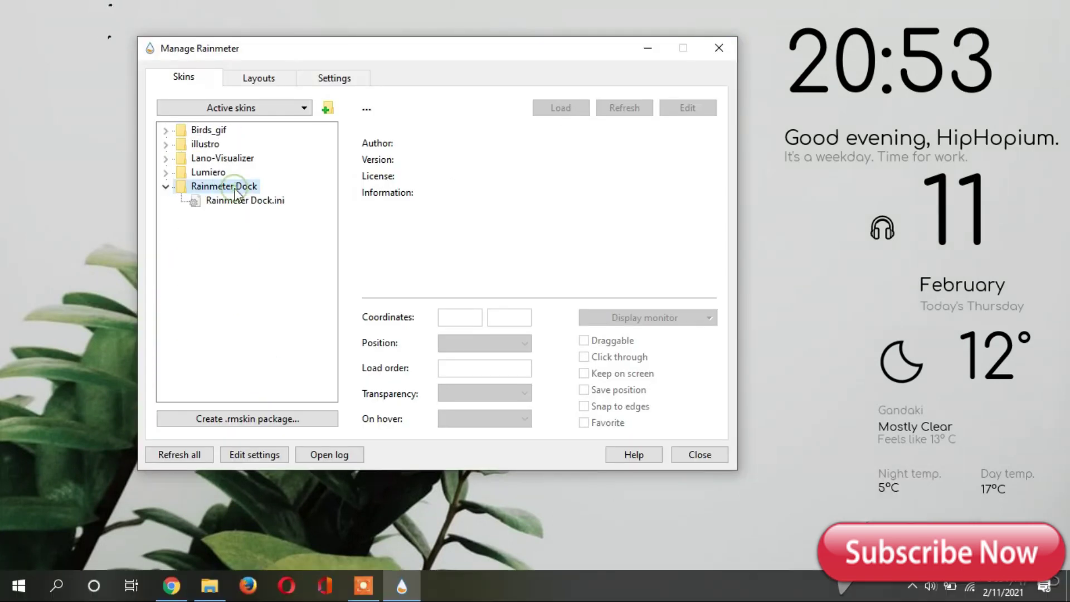
{"action": "left_click", "coordinate": [200, 201]}
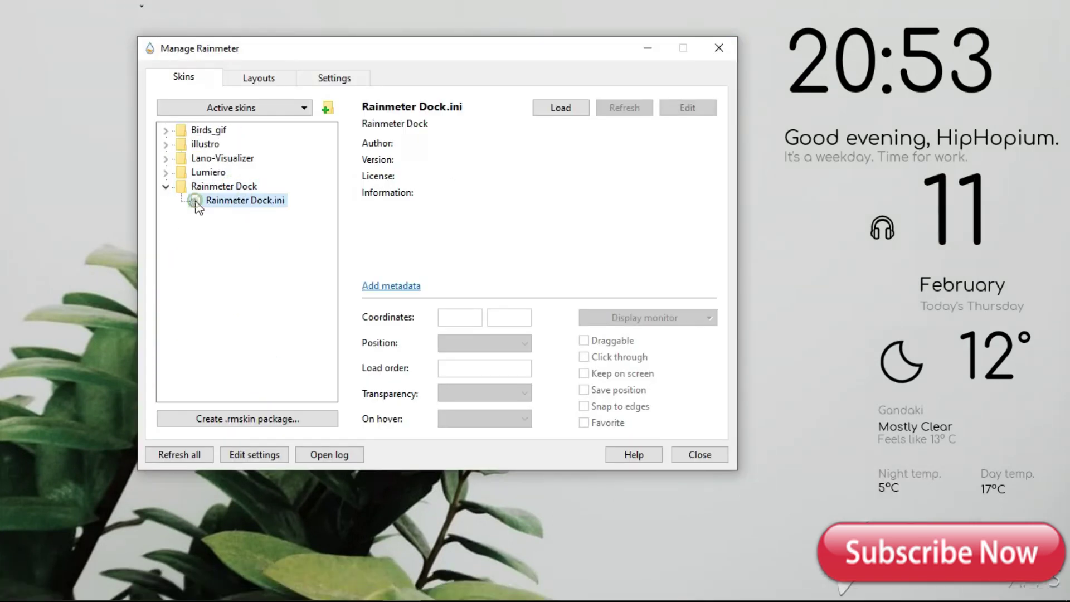
{"action": "left_click", "coordinate": [561, 110]}
{"action": "left_click", "coordinate": [719, 51]}
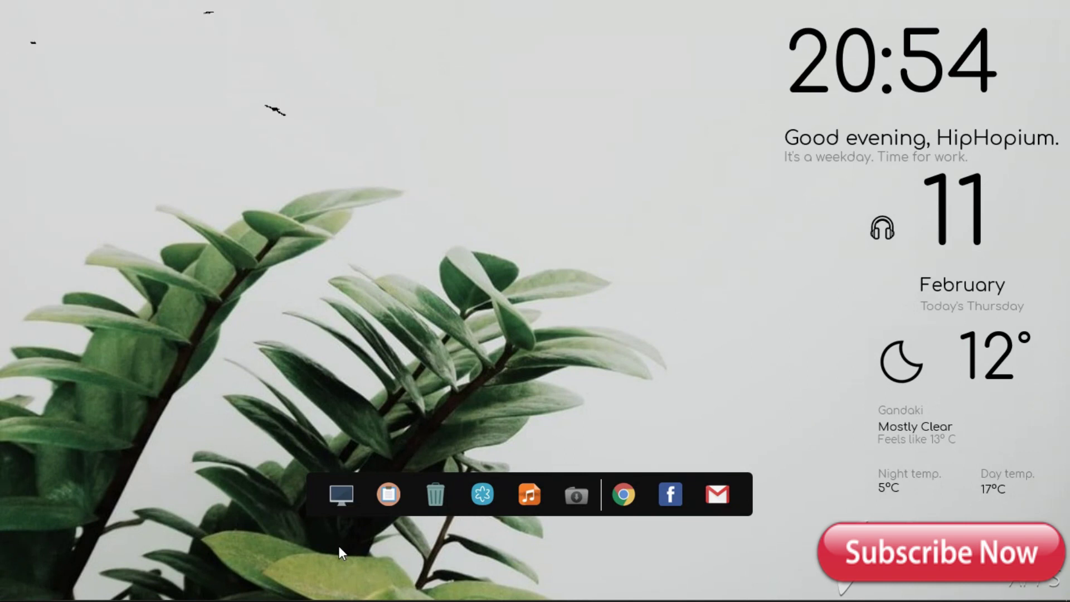
Bring the nine-icon Rainmeter app dock down to the screen's bottom edge, below the plant.
{"action": "mouse_move", "coordinate": [317, 600]}
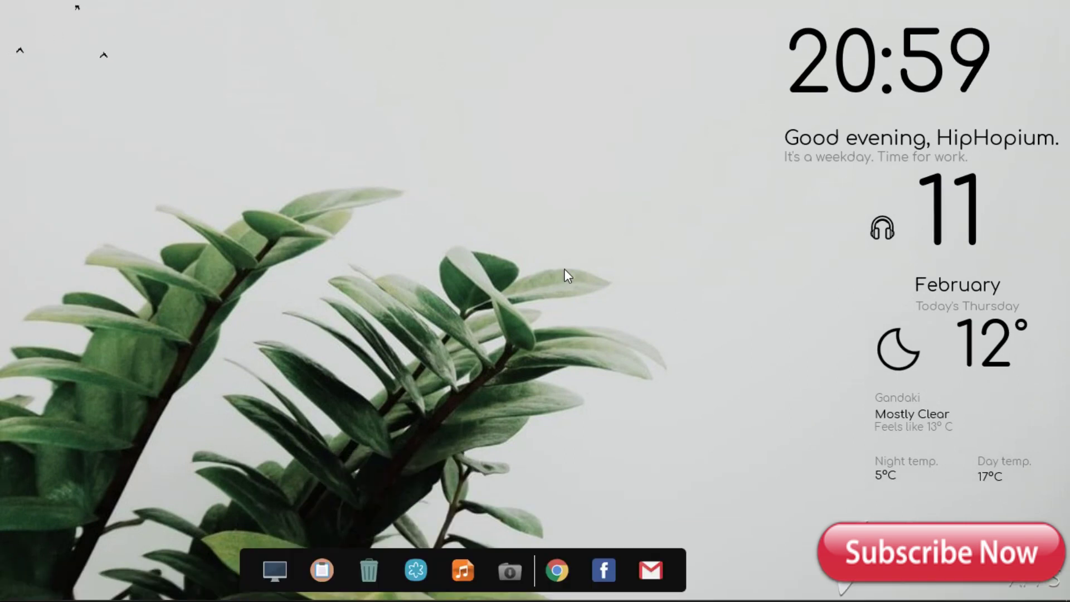